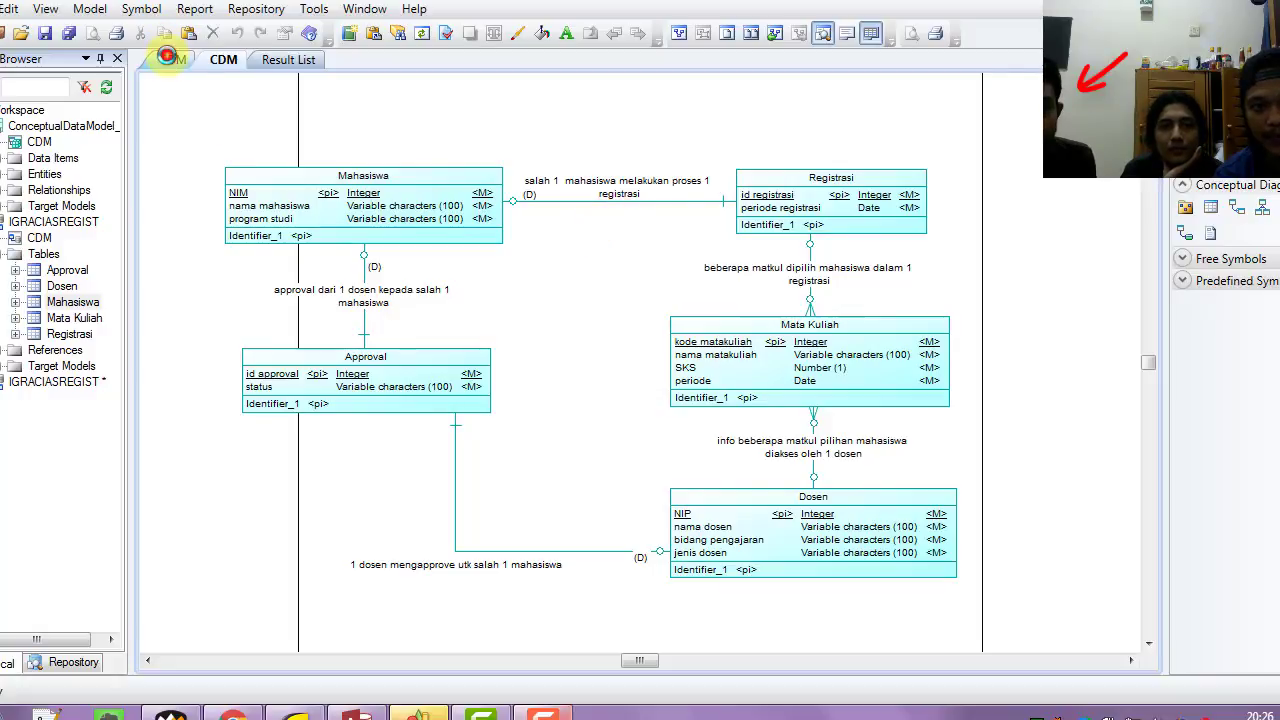
Display the physical data model diagram, look over the database commands, and select the Mahasiswa table
click(170, 57)
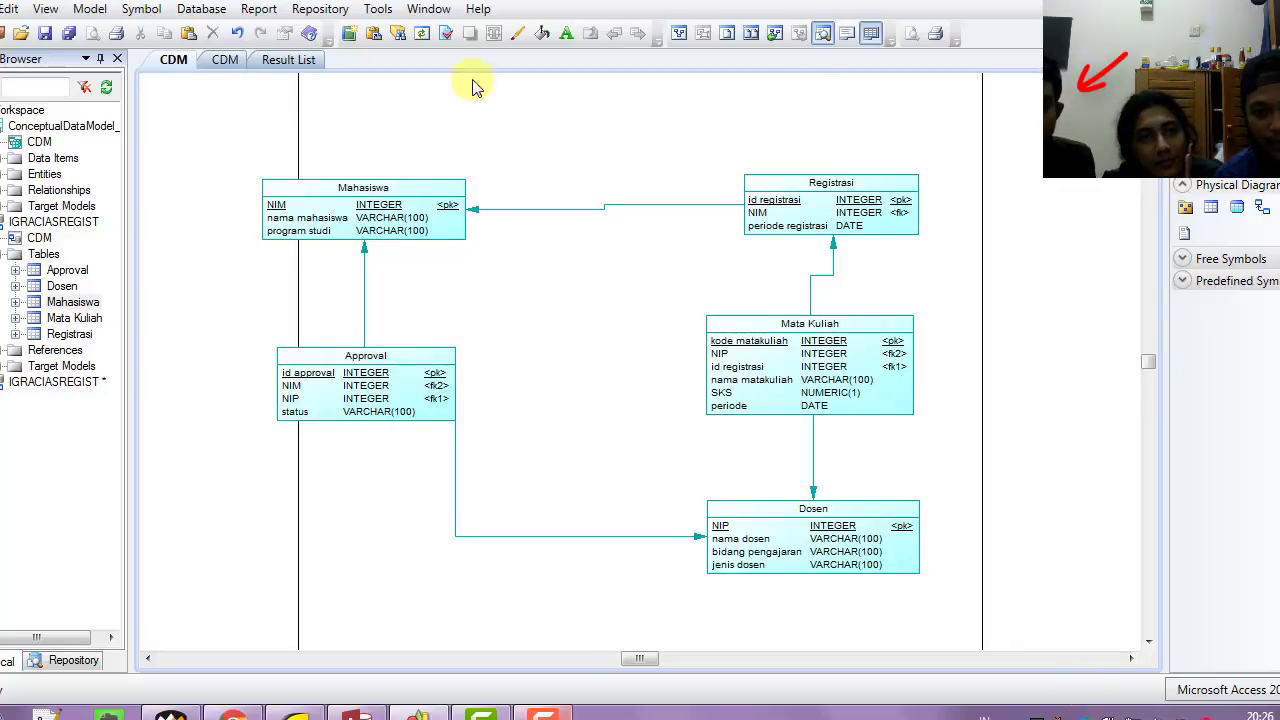
click(195, 10)
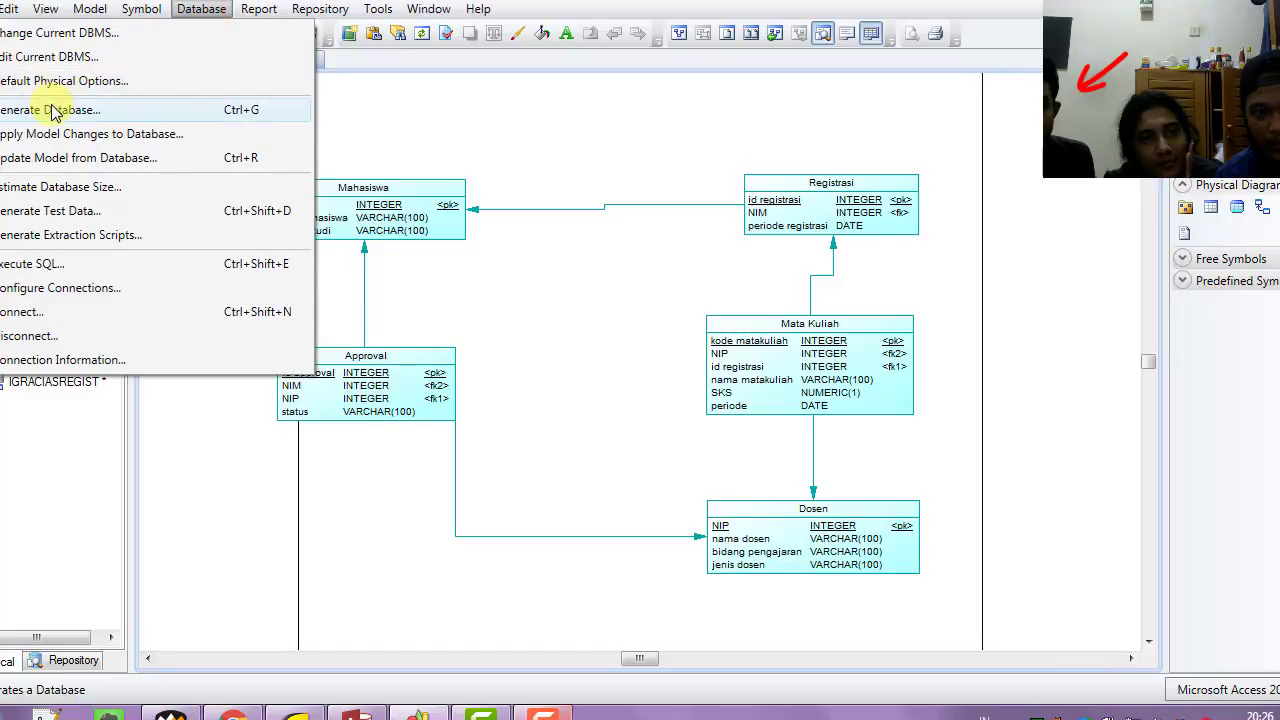
click(571, 149)
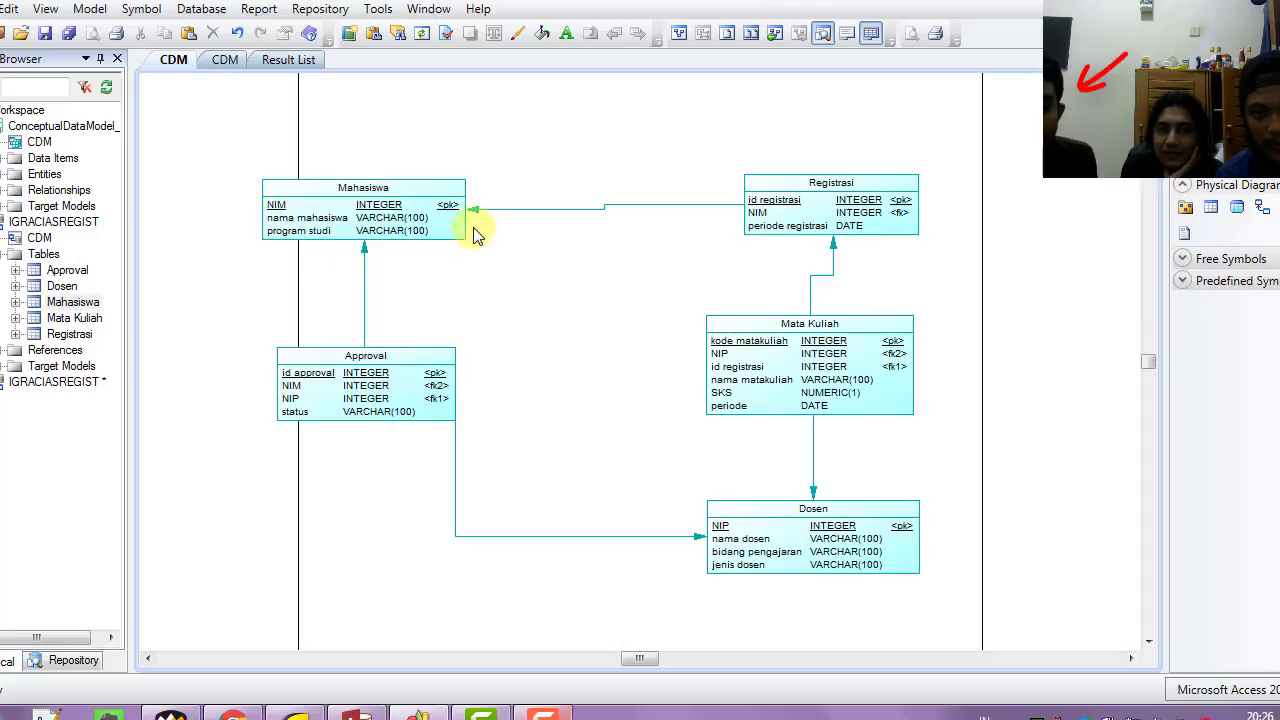
click(283, 210)
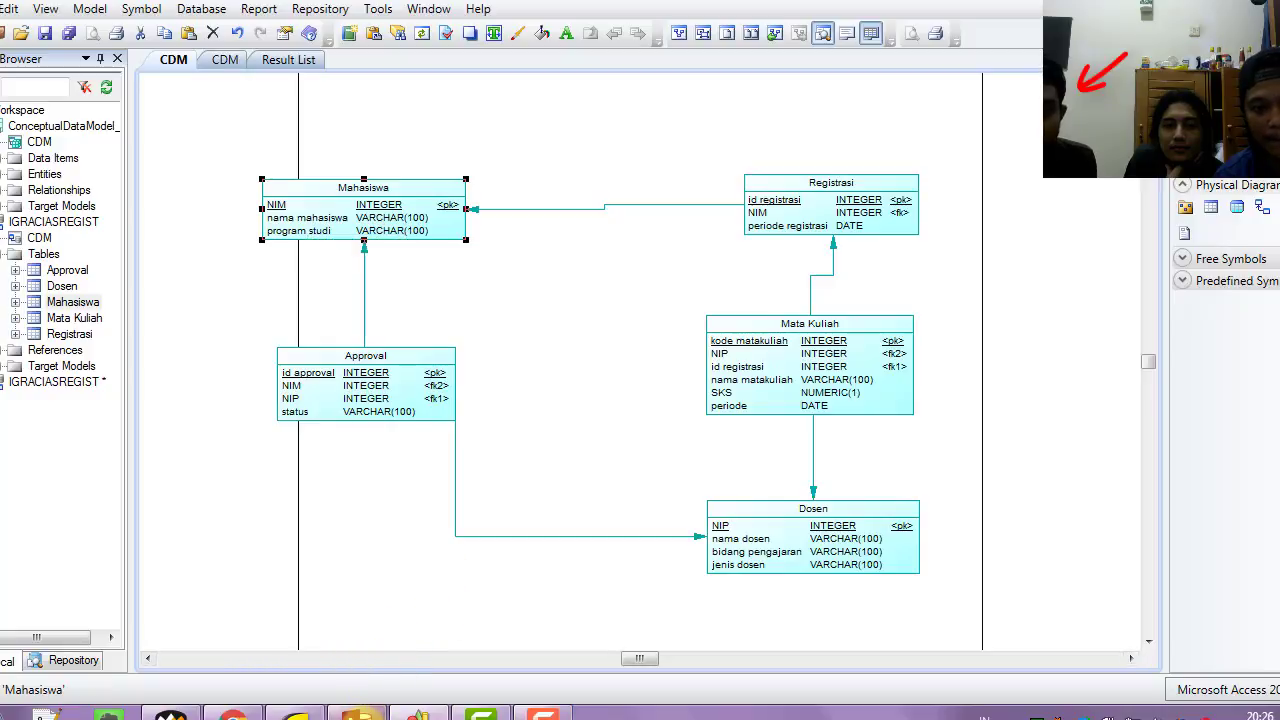
Switch to Microsoft Access to view the Mahasiswa form's fields, and return to the physical diagram in PowerDesigner
click(357, 713)
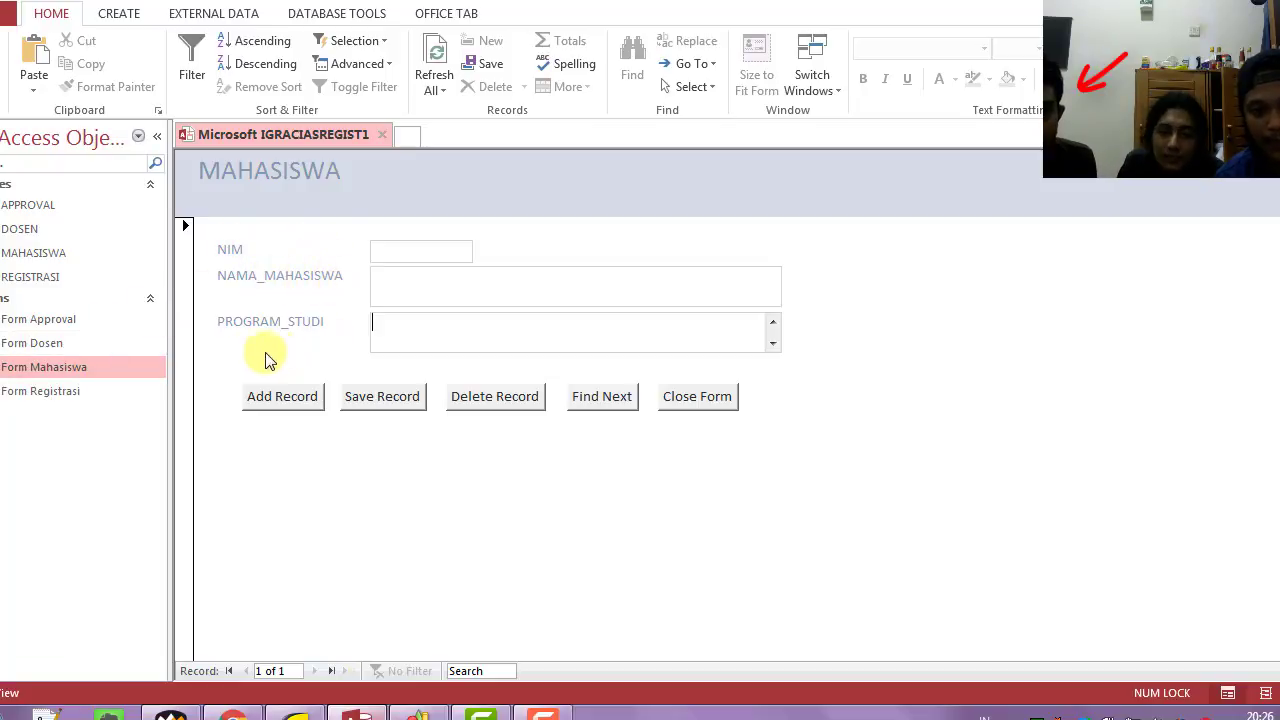
click(365, 324)
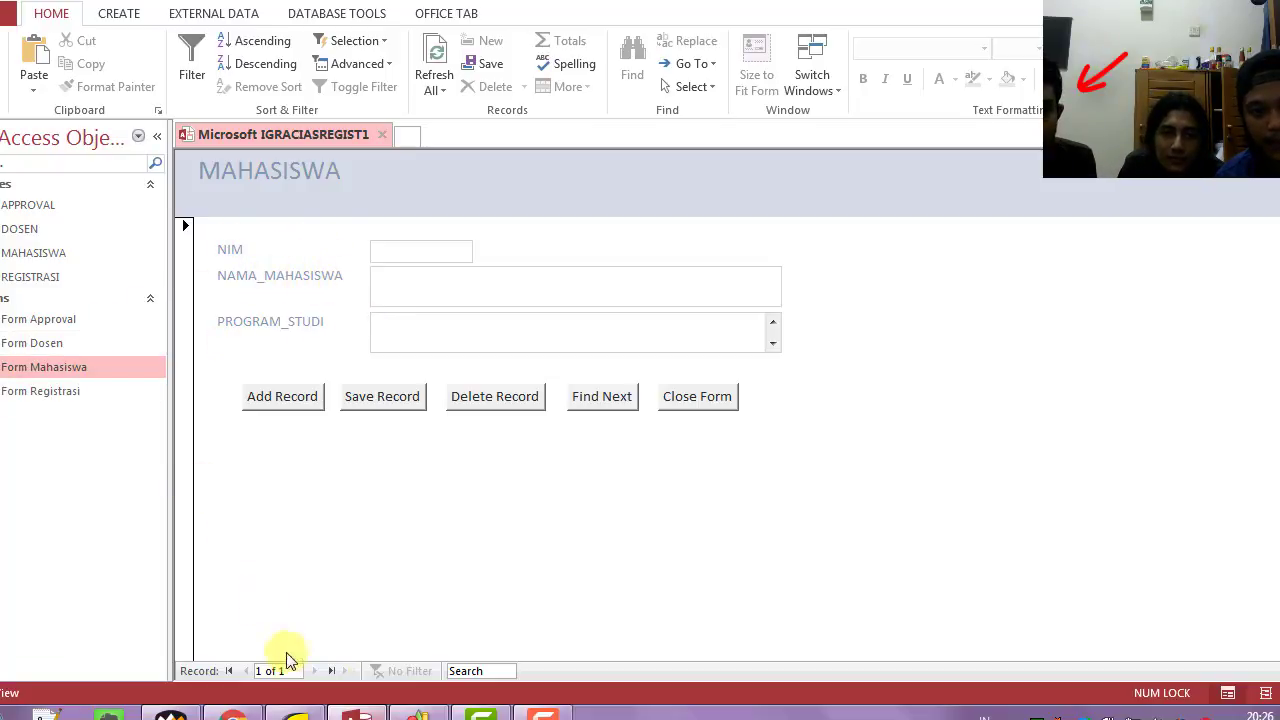
click(418, 714)
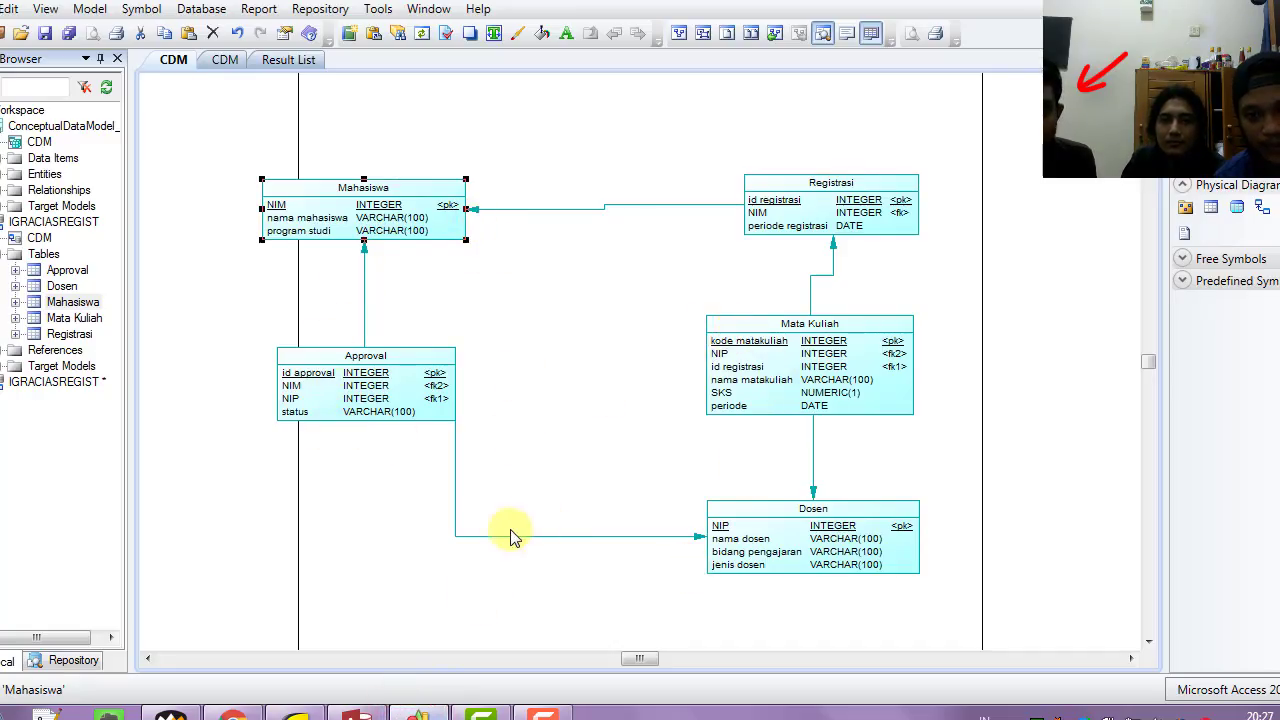
Switch to Microsoft Access and open the Approval, Dosen and Registrasi forms in turn to view their fields
click(356, 714)
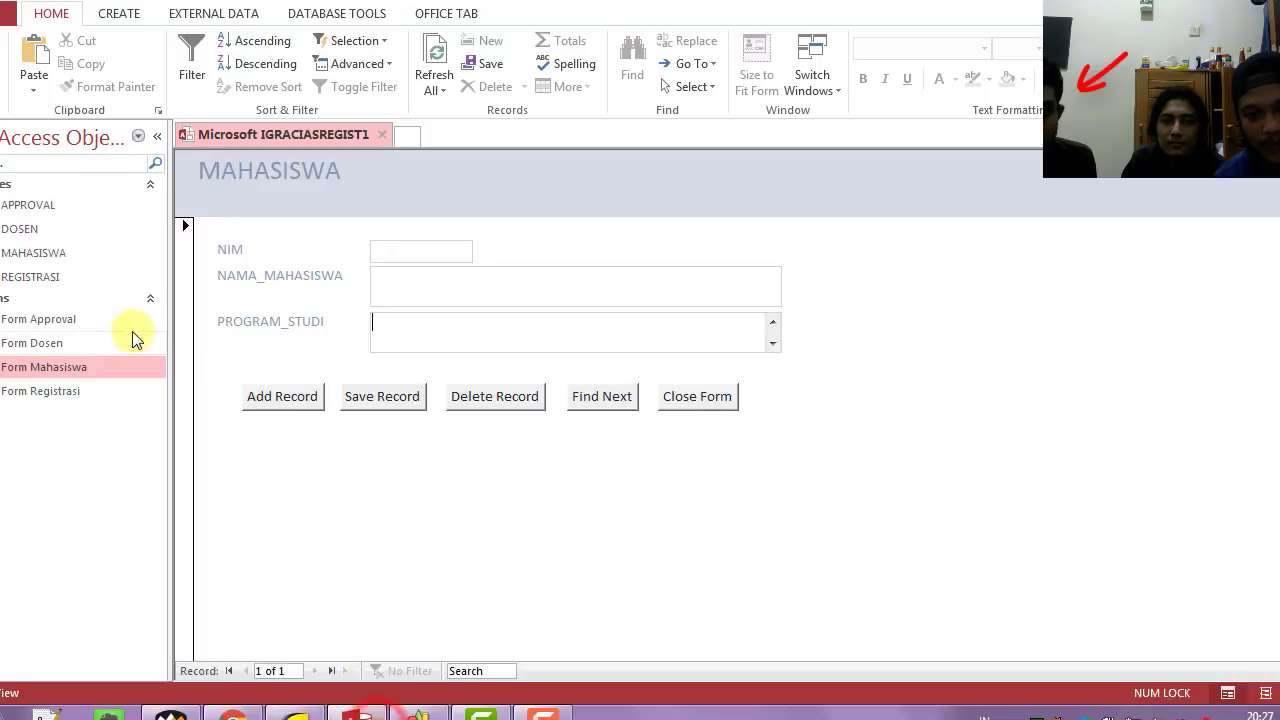
double_click(55, 320)
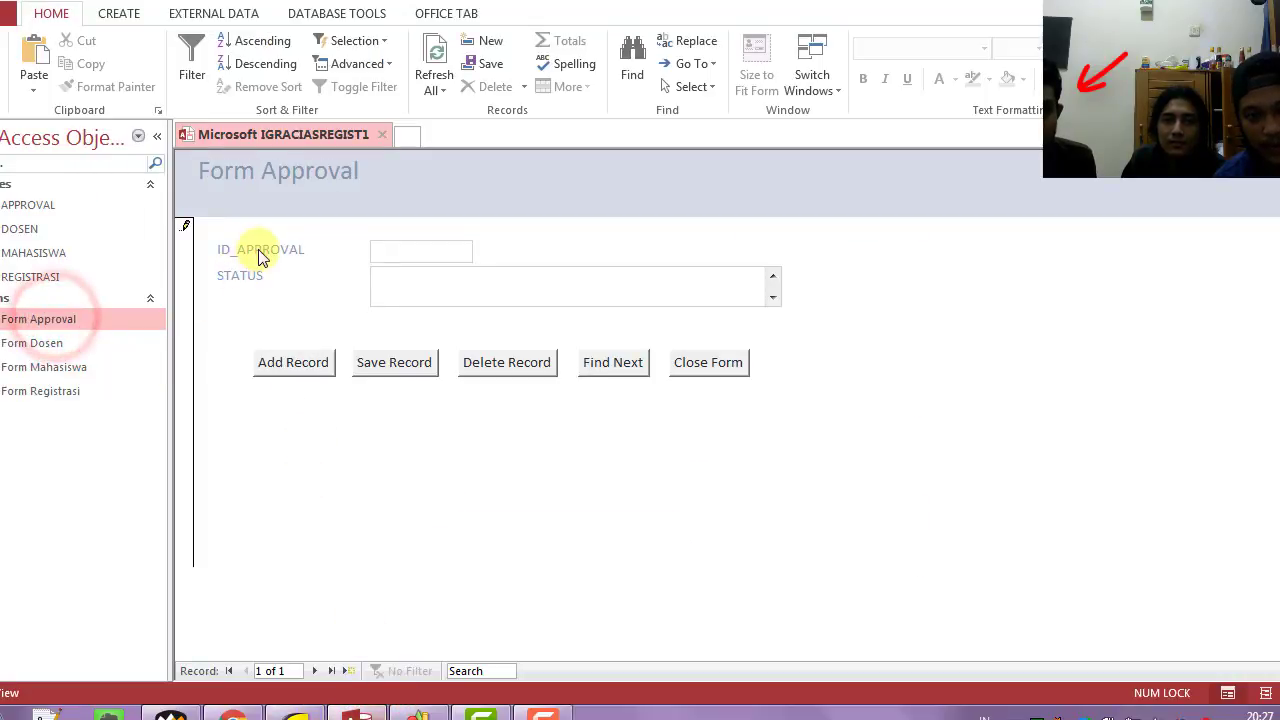
double_click(69, 346)
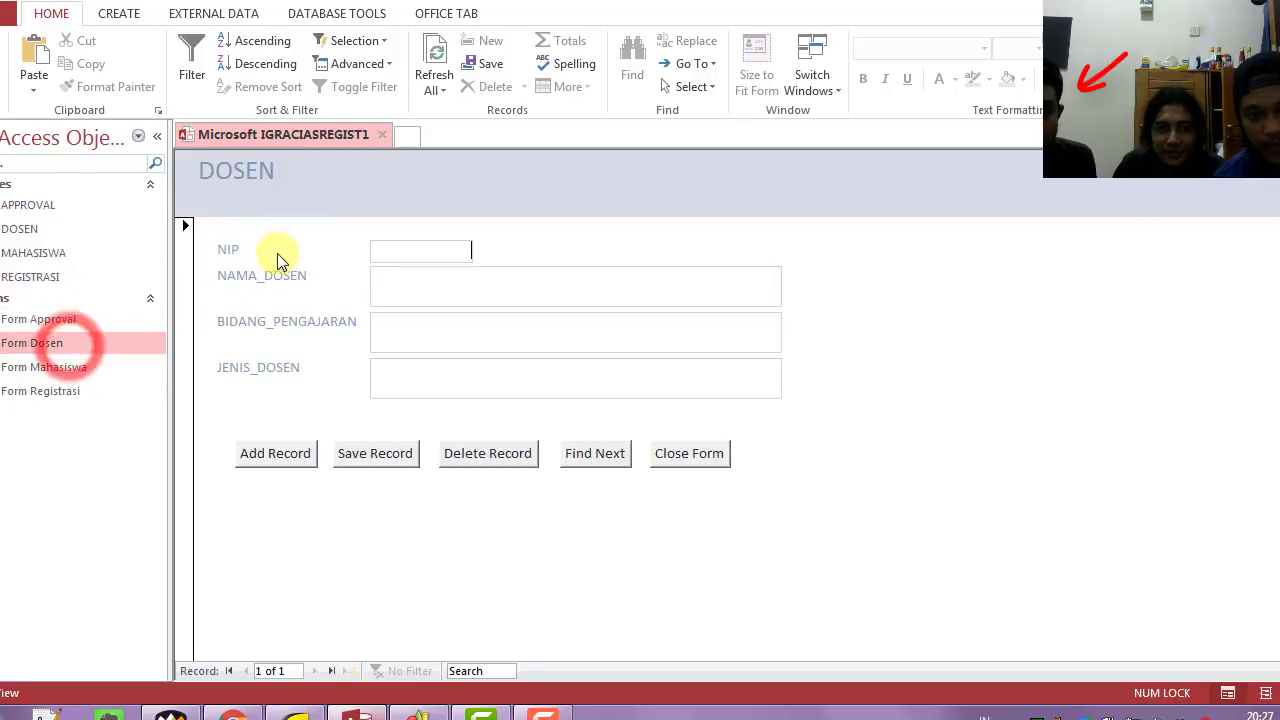
double_click(60, 391)
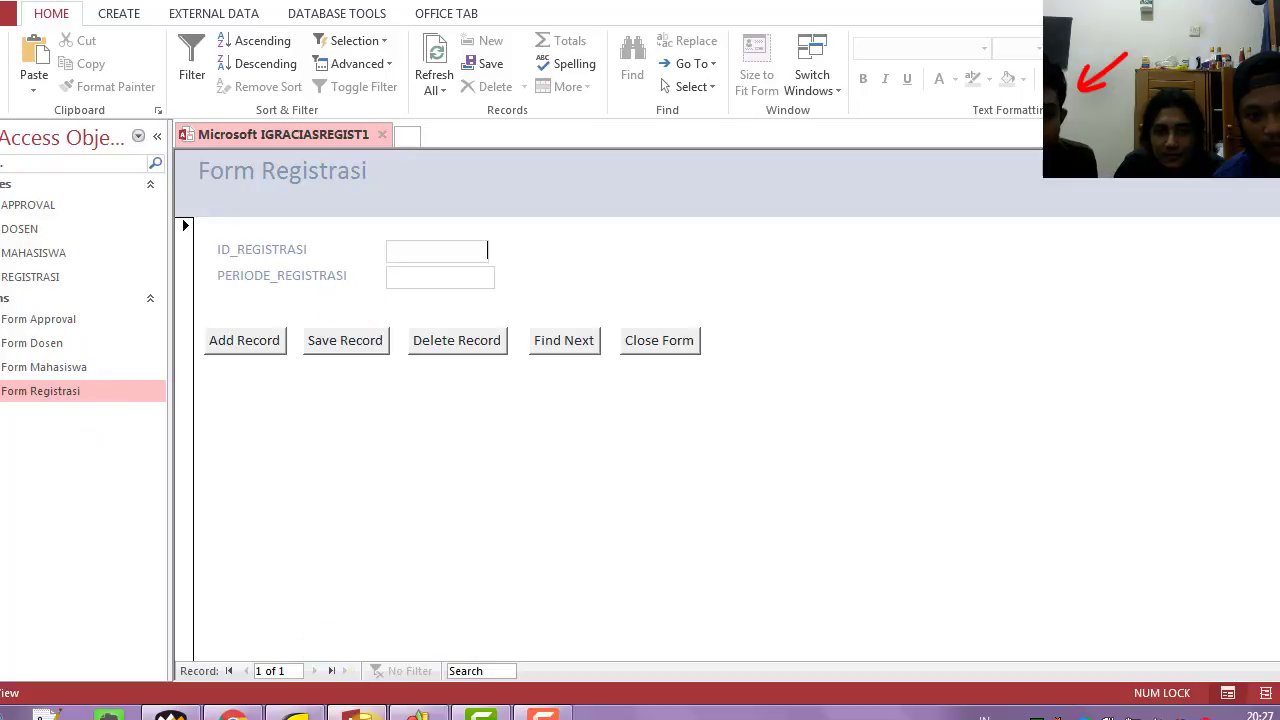
Return to PowerDesigner and review the physical diagram's tables against the Registrasi form in Microsoft Access
click(418, 715)
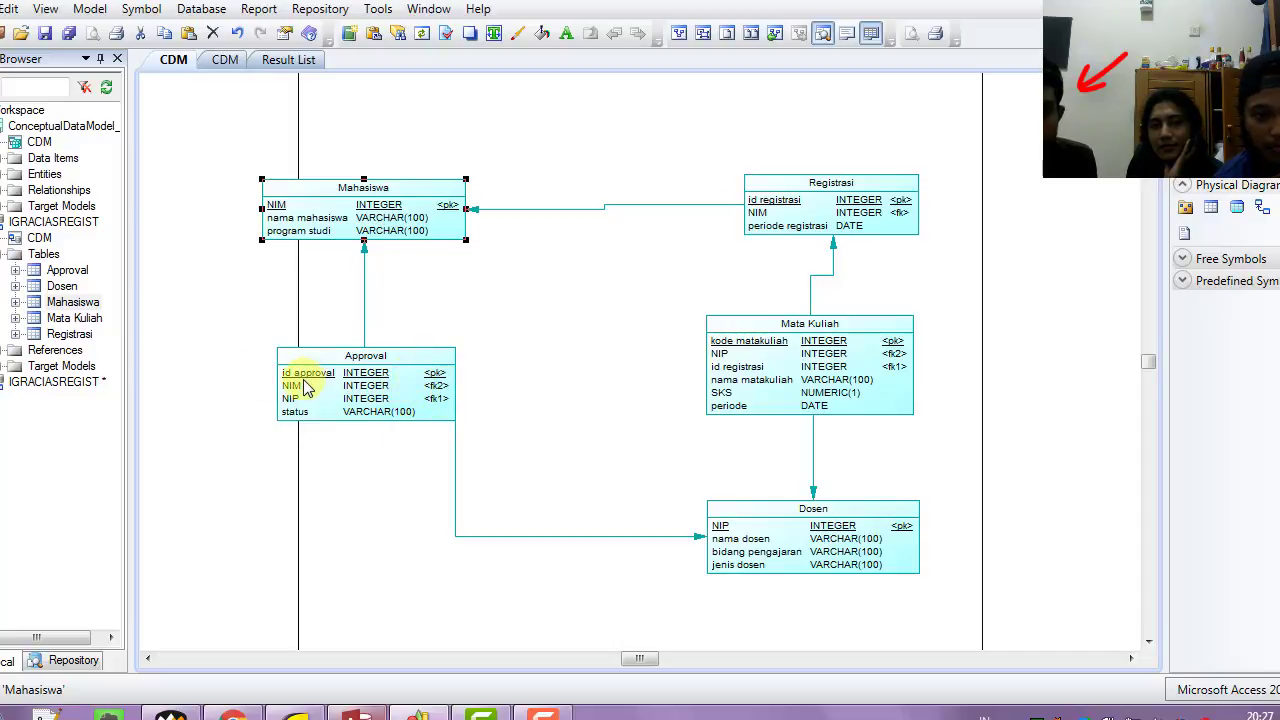
click(302, 268)
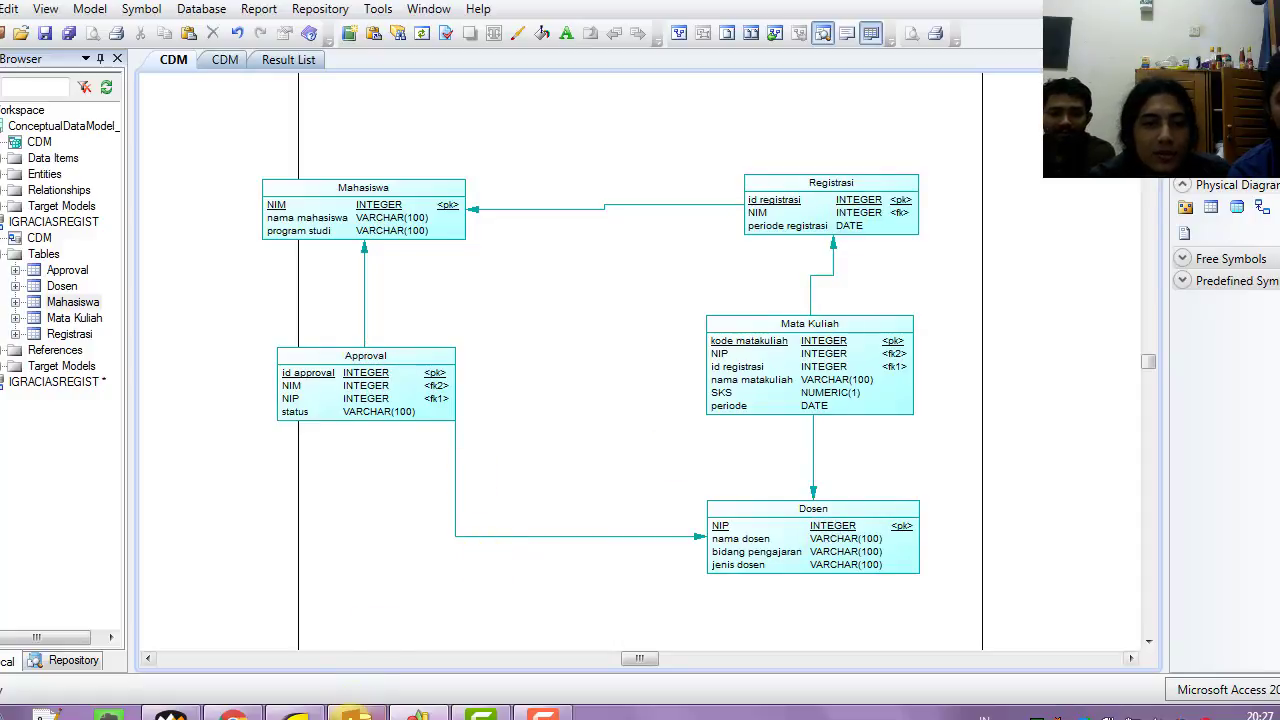
click(355, 714)
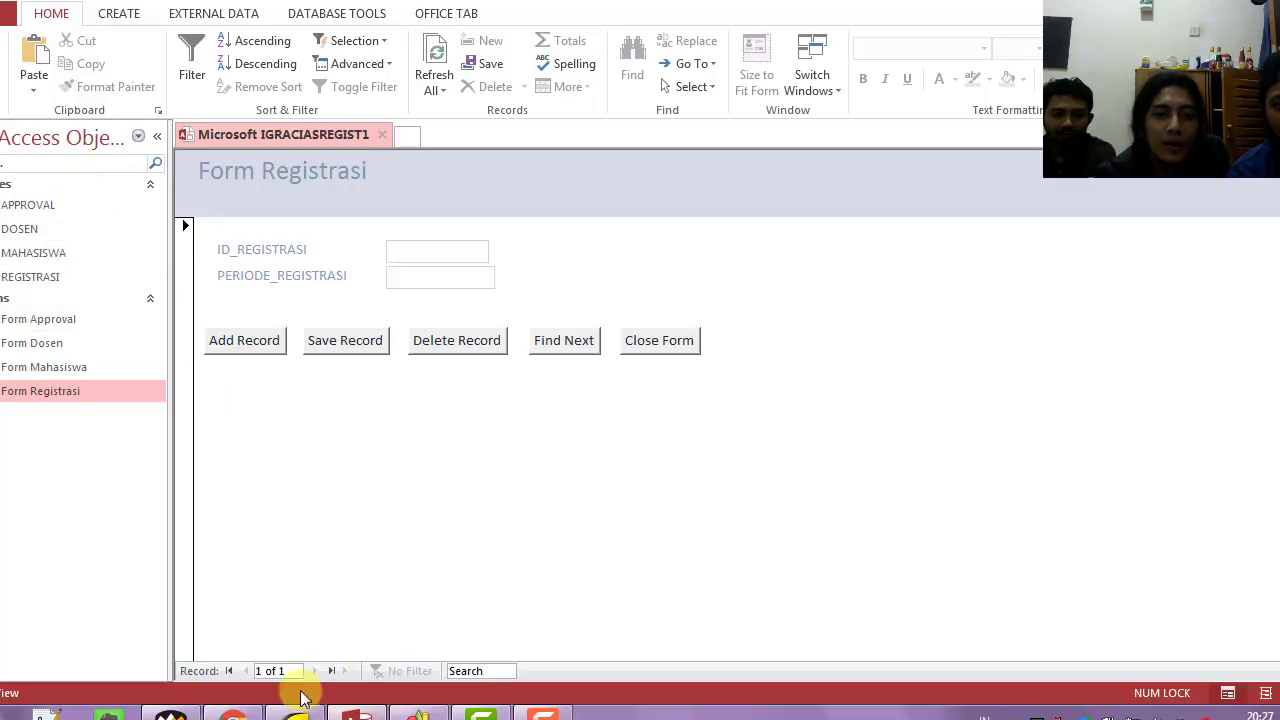
click(350, 712)
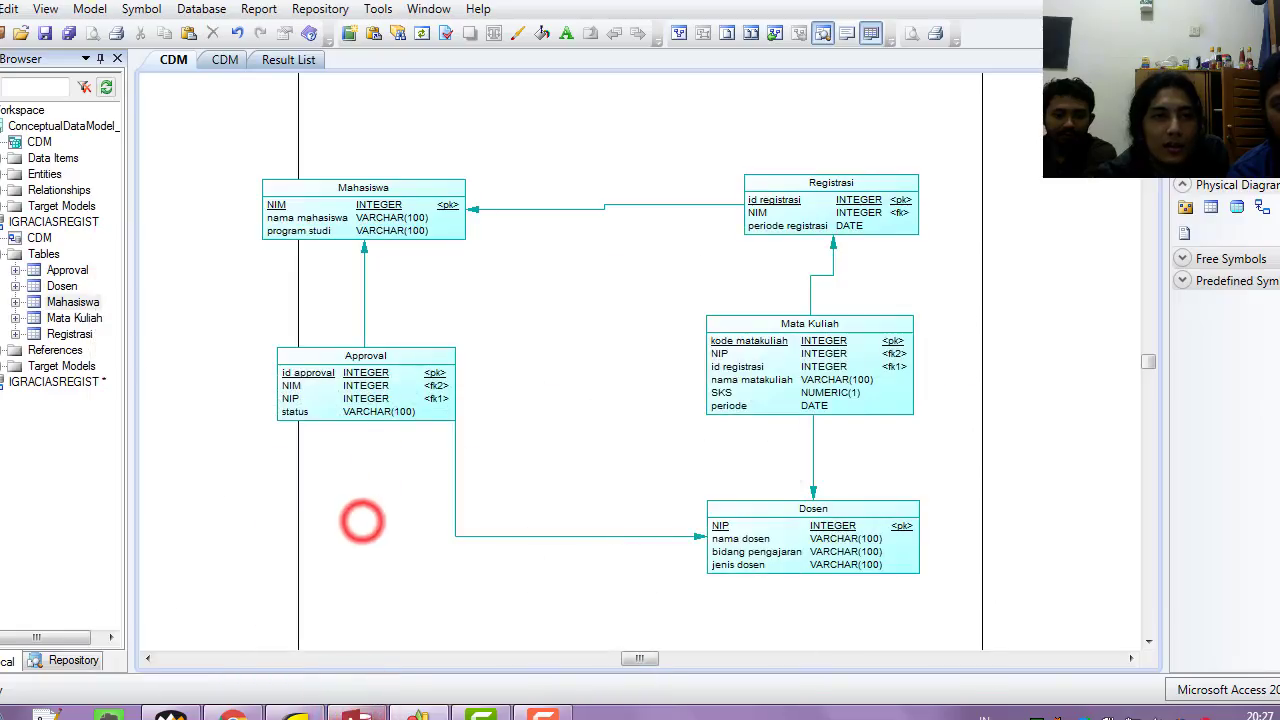
Show the output log, examine the database generation result for the MATA_KULIAH constraints, and return to the diagram
click(88, 9)
mouse_move(48, 10)
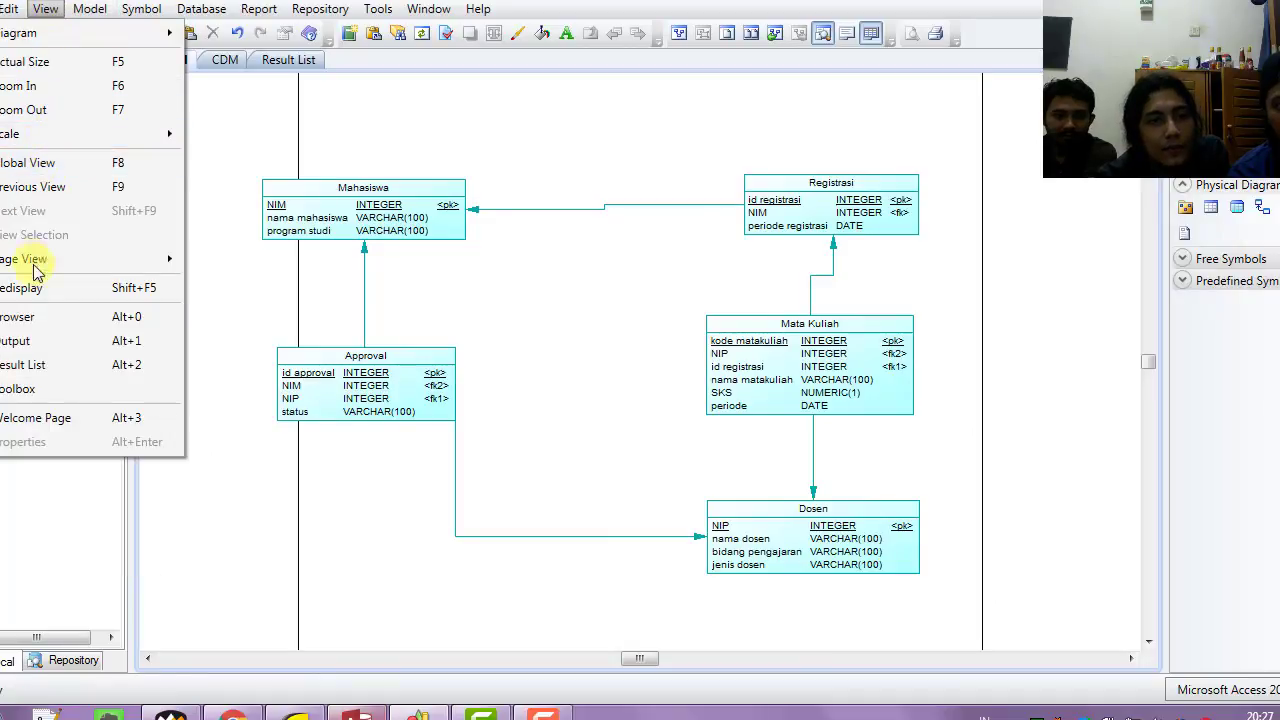
click(24, 340)
click(144, 242)
scroll(309, 320, down, 2)
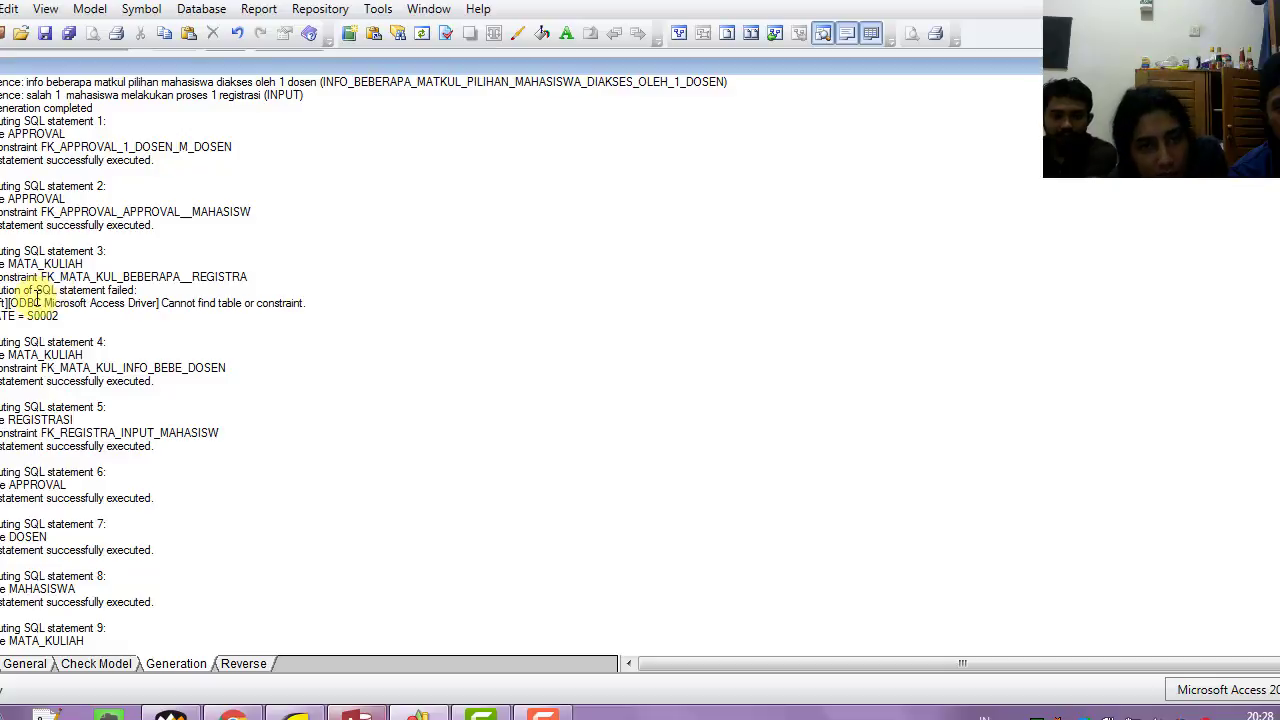
click(343, 310)
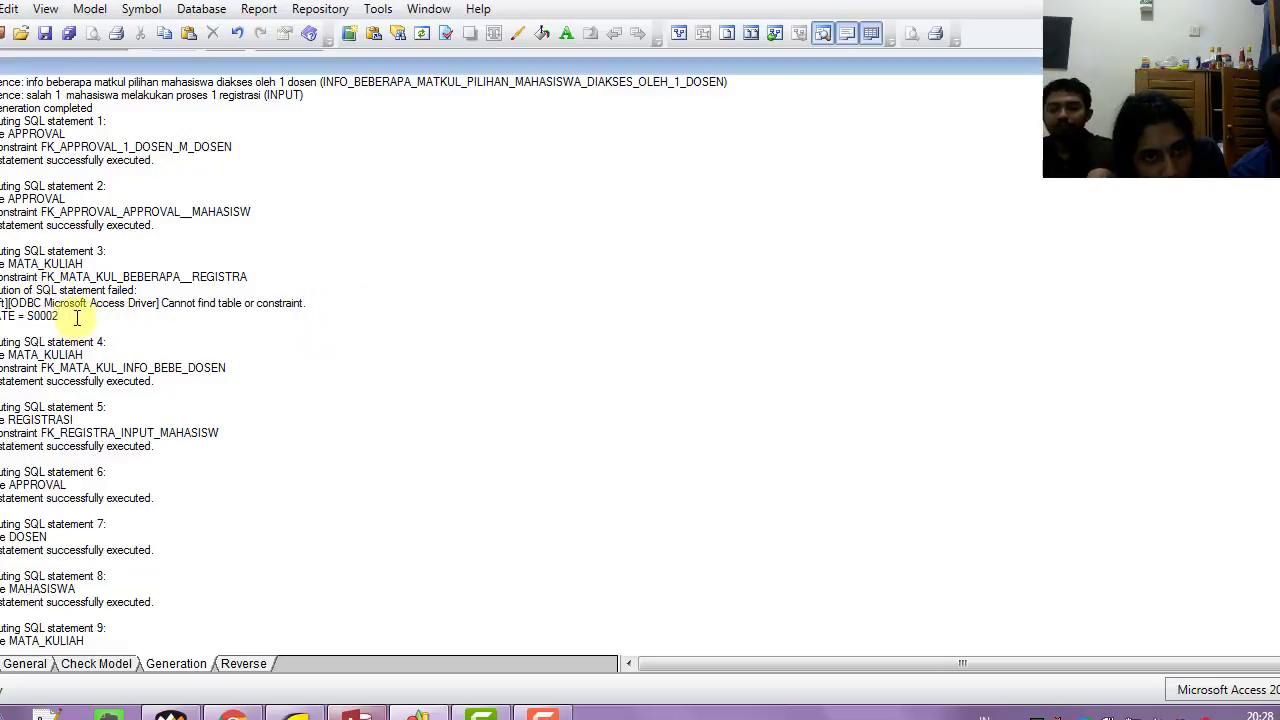
click(162, 304)
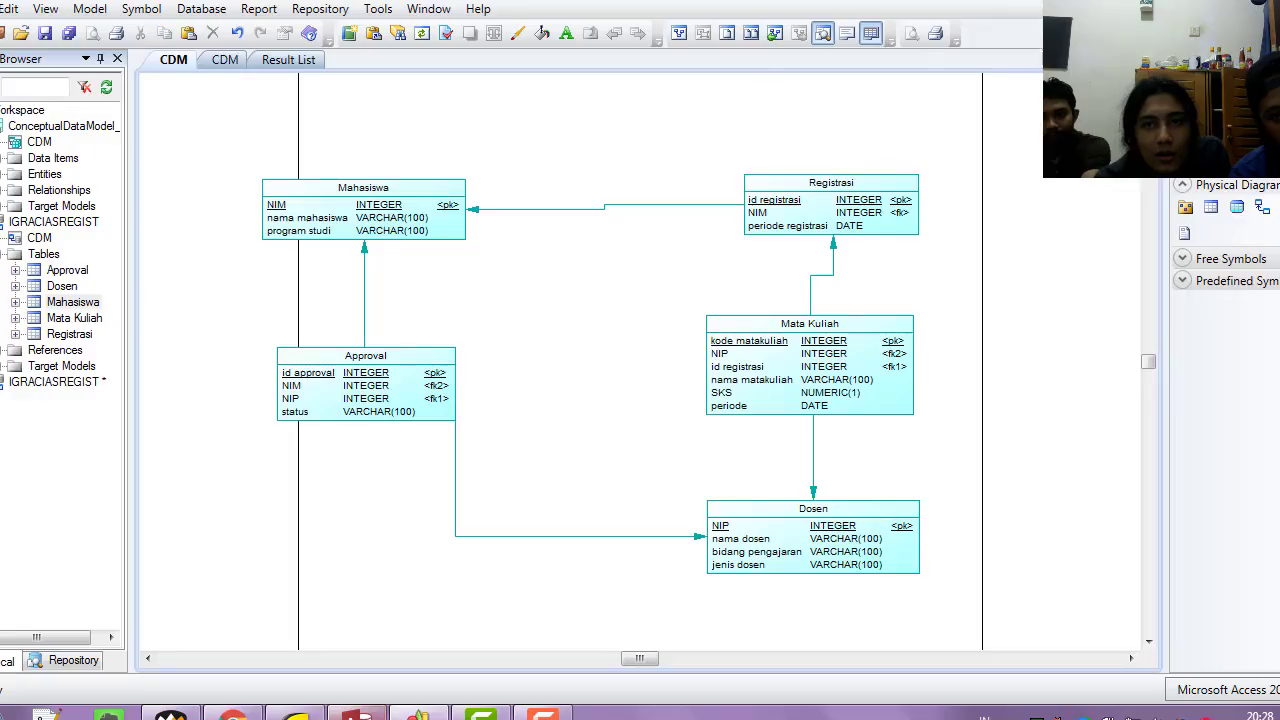
Inspect the integrity settings of the reference between Mata Kuliah and Registrasi, and close its properties
click(760, 120)
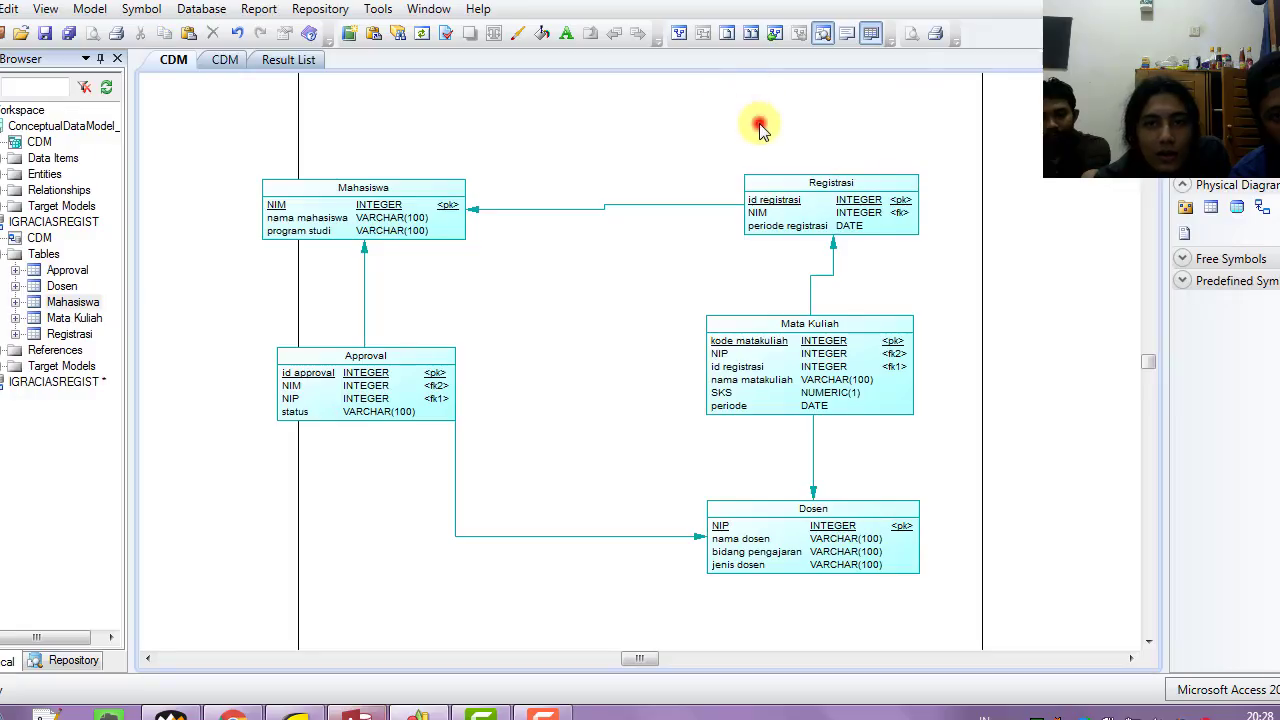
double_click(831, 271)
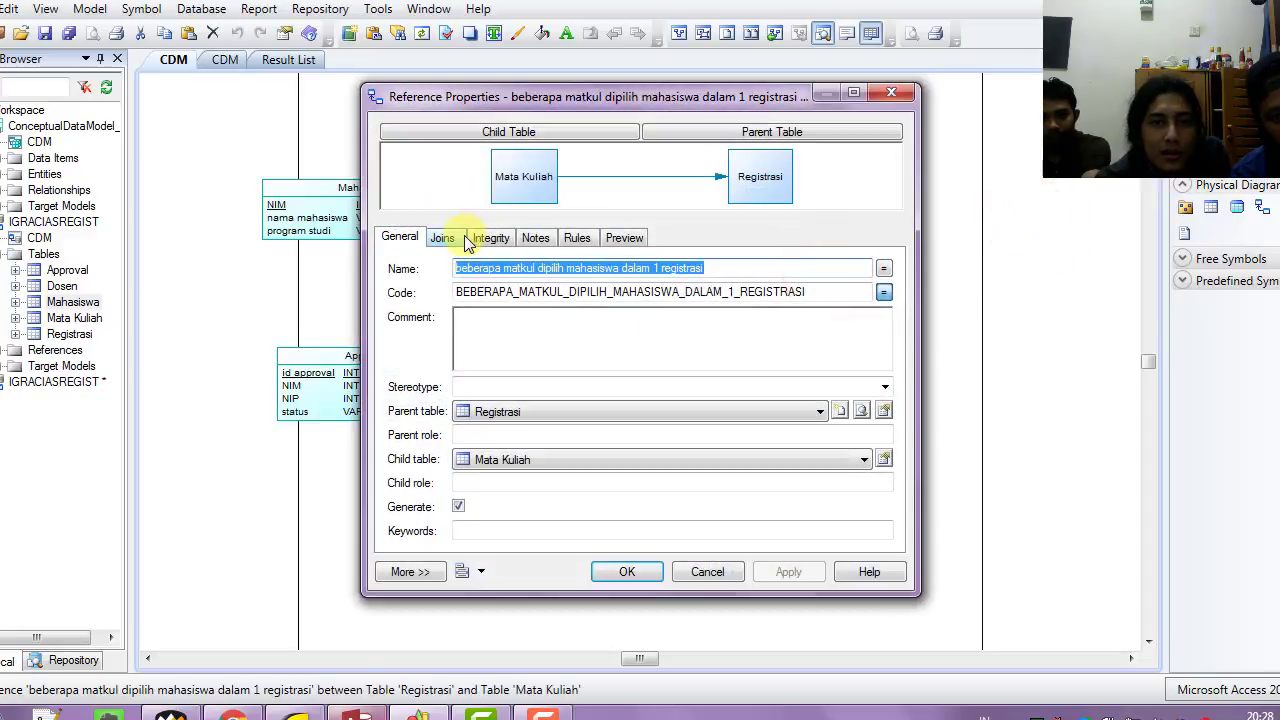
click(489, 240)
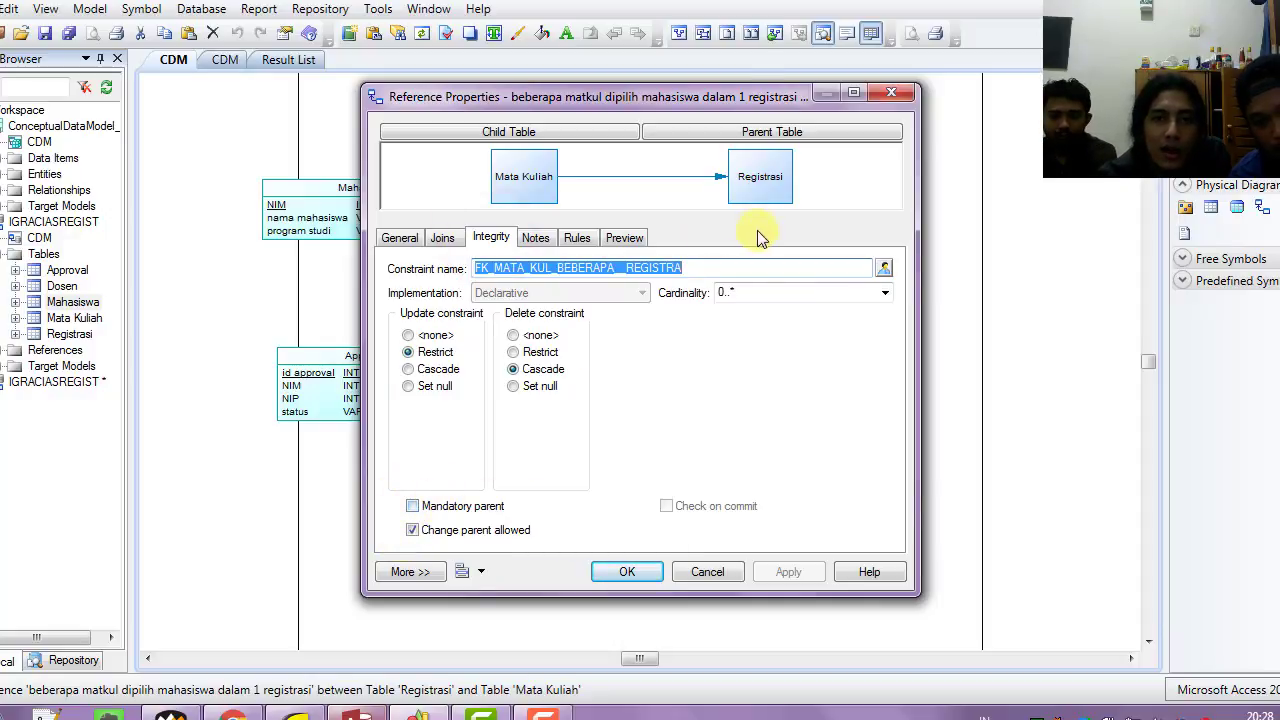
drag(738, 100, 371, 124)
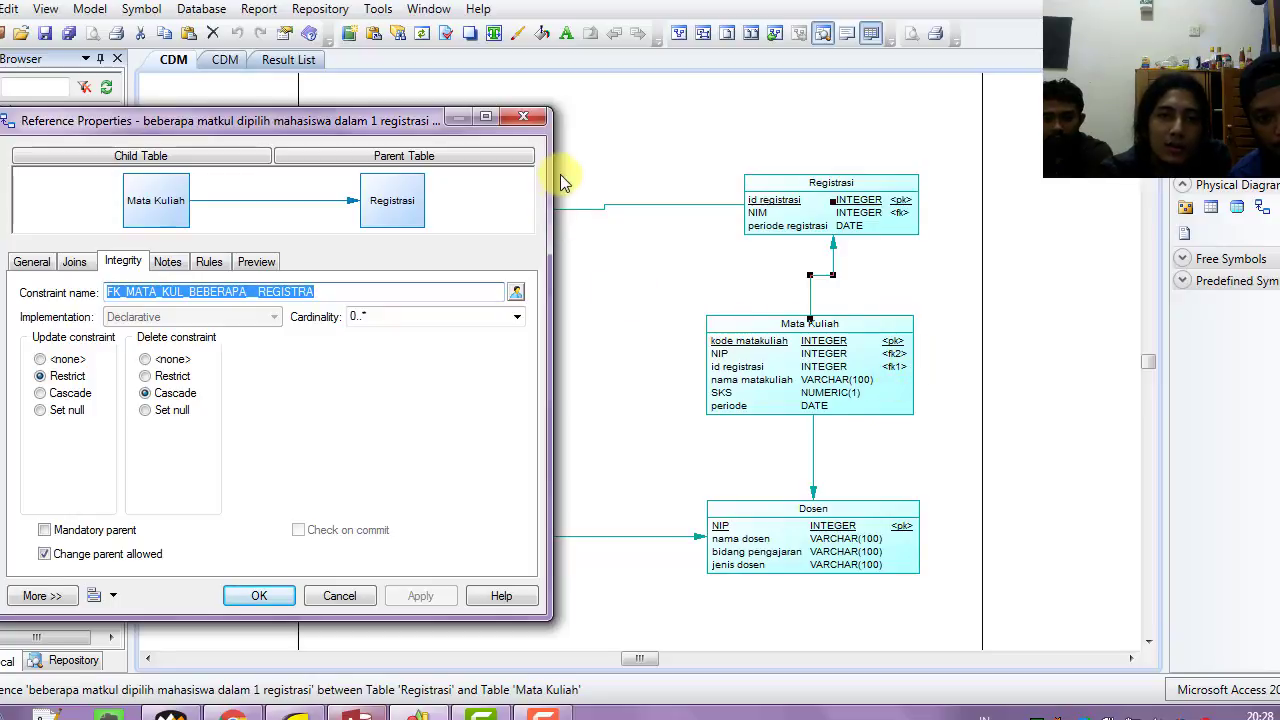
click(515, 116)
click(666, 309)
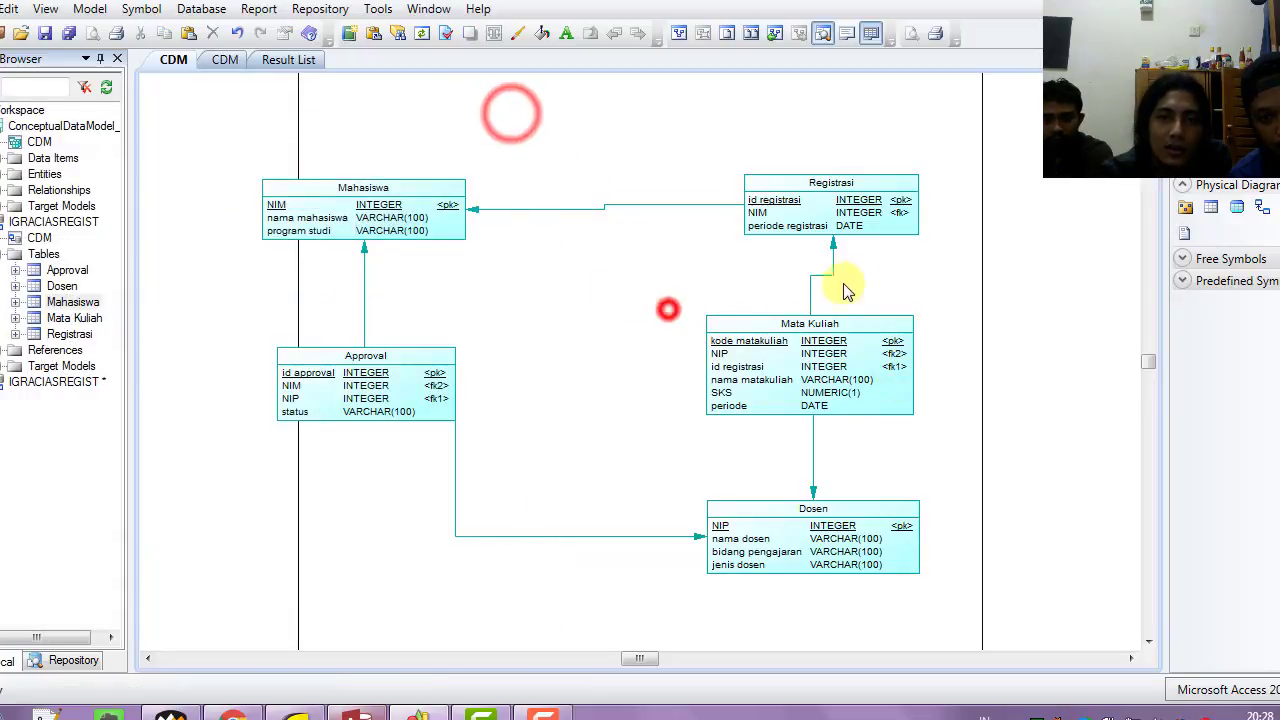
Open the Mata Kuliah table's properties, examine its SQL code preview, and close the dialog
click(829, 343)
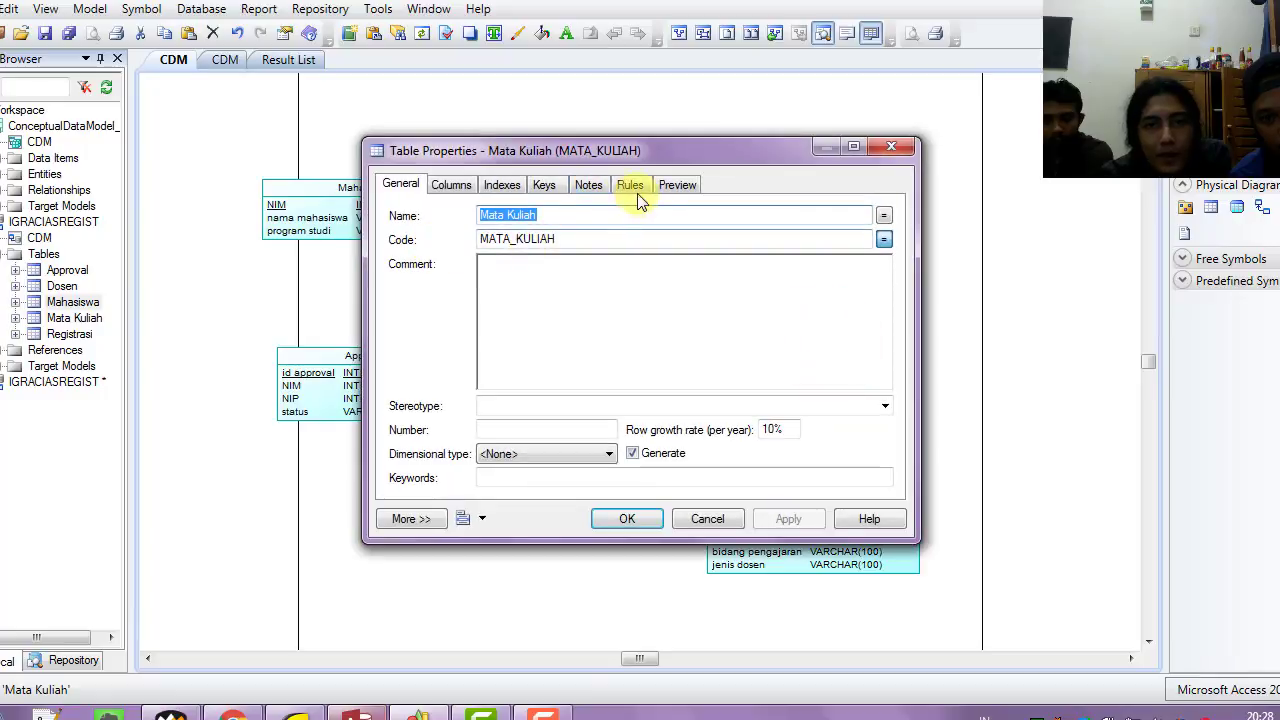
click(666, 183)
scroll(620, 315, down, 2)
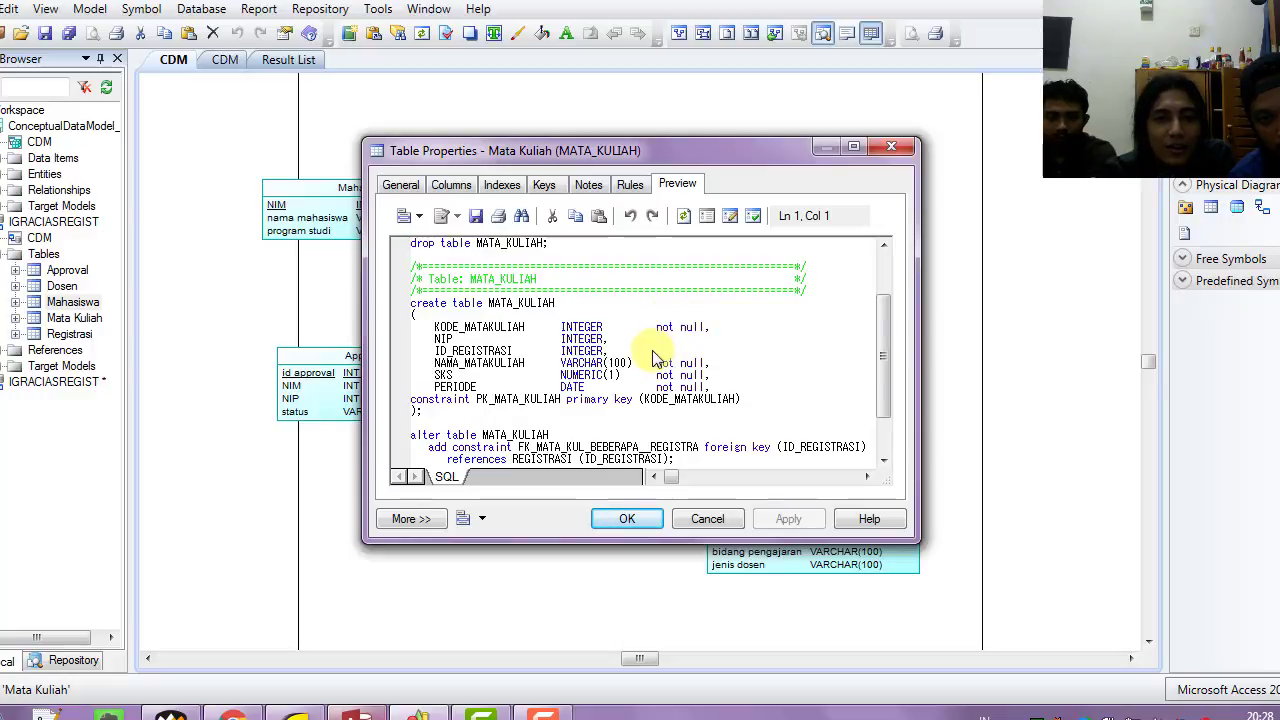
click(706, 520)
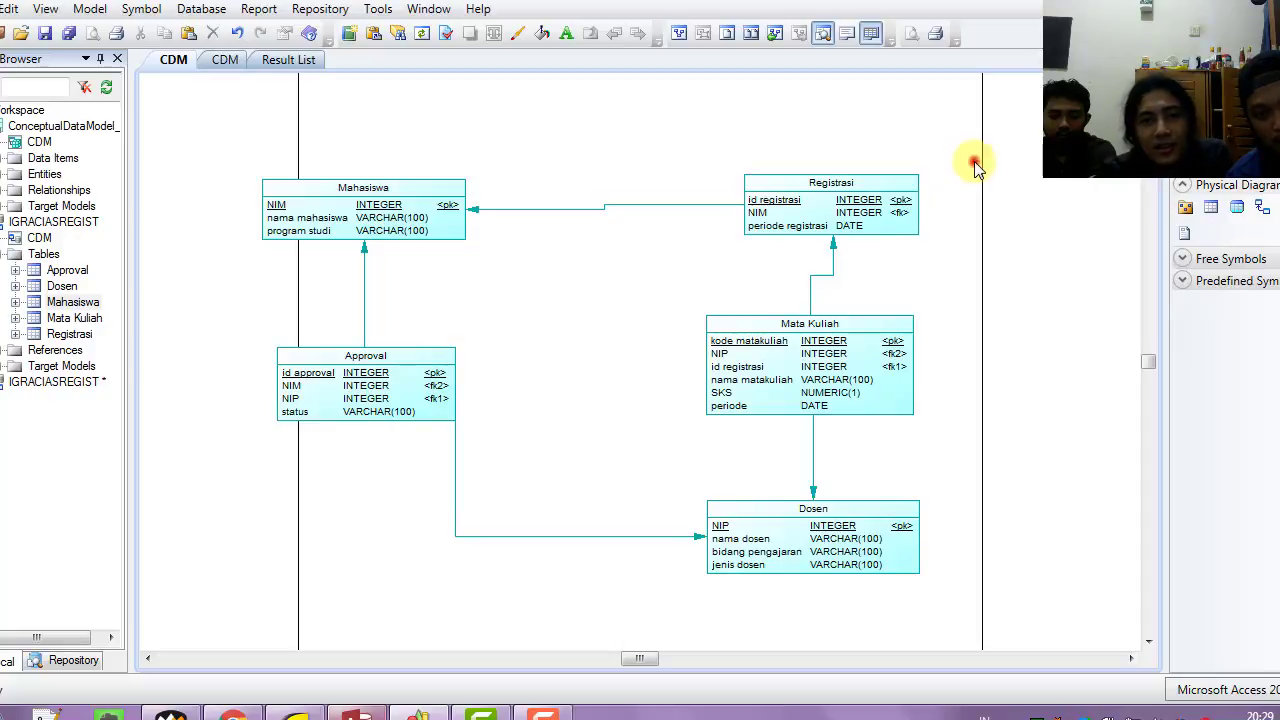
click(960, 158)
click(993, 213)
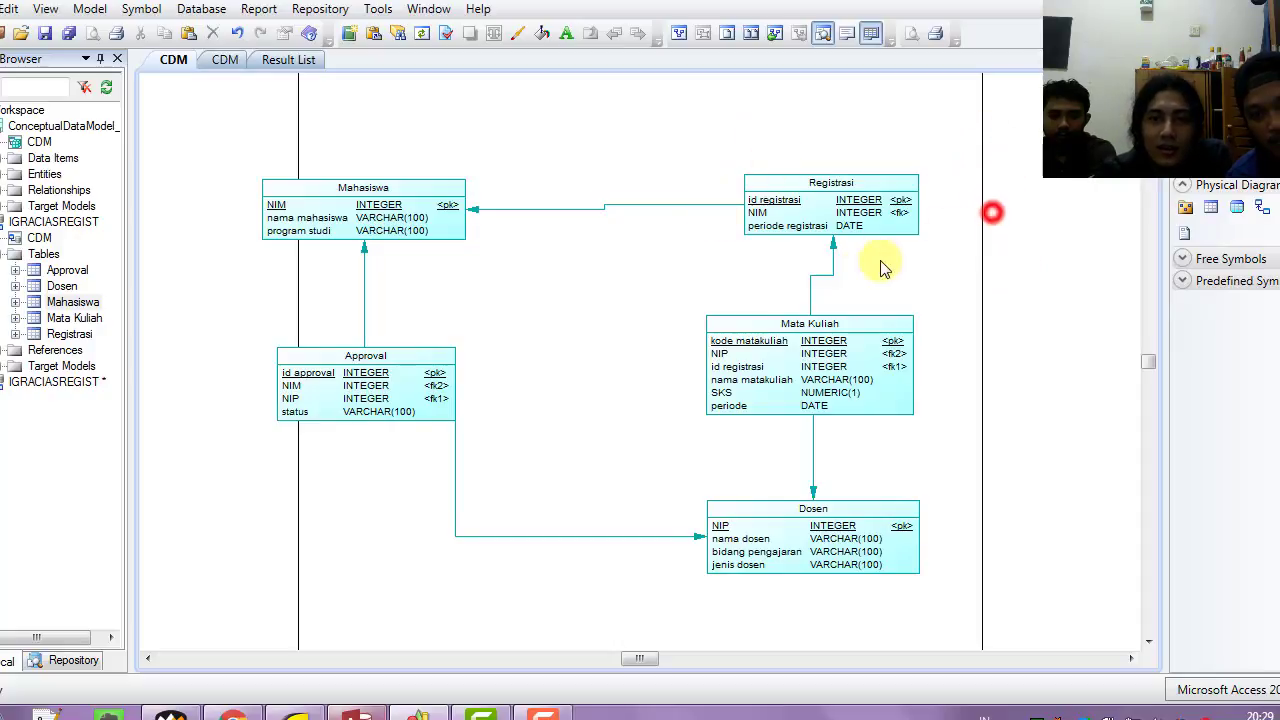
click(830, 270)
click(925, 236)
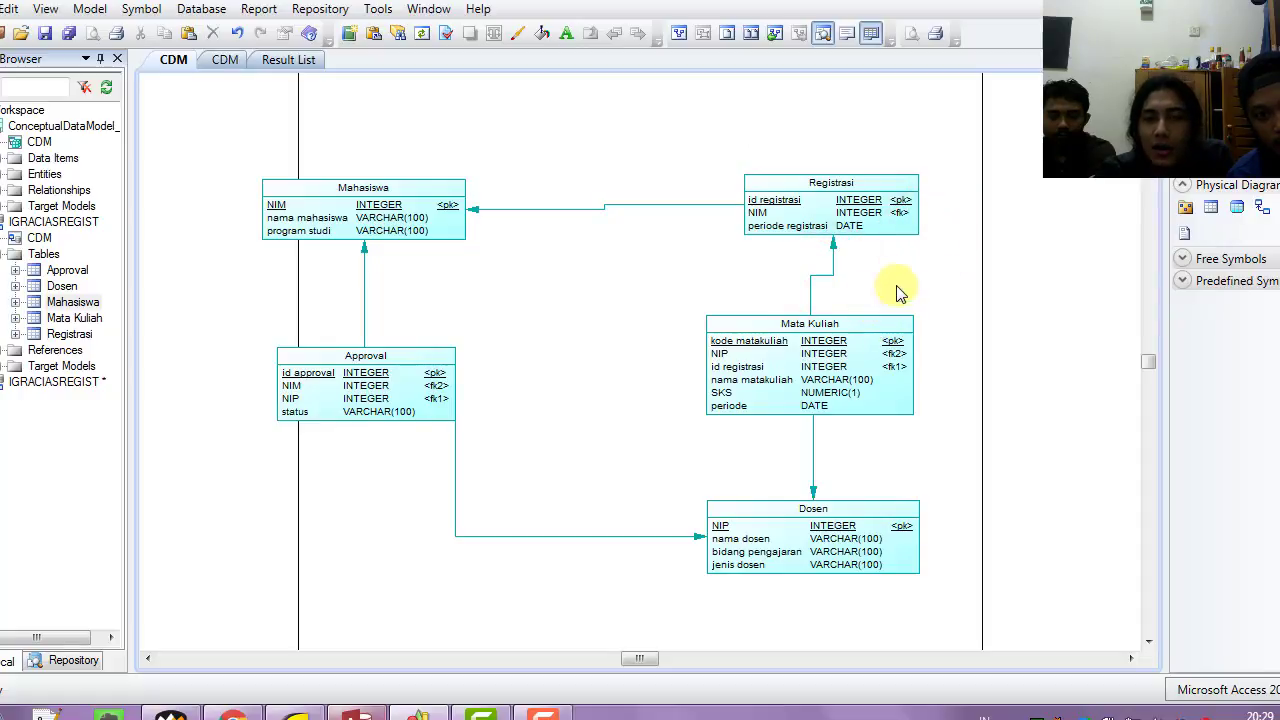
click(980, 208)
click(748, 285)
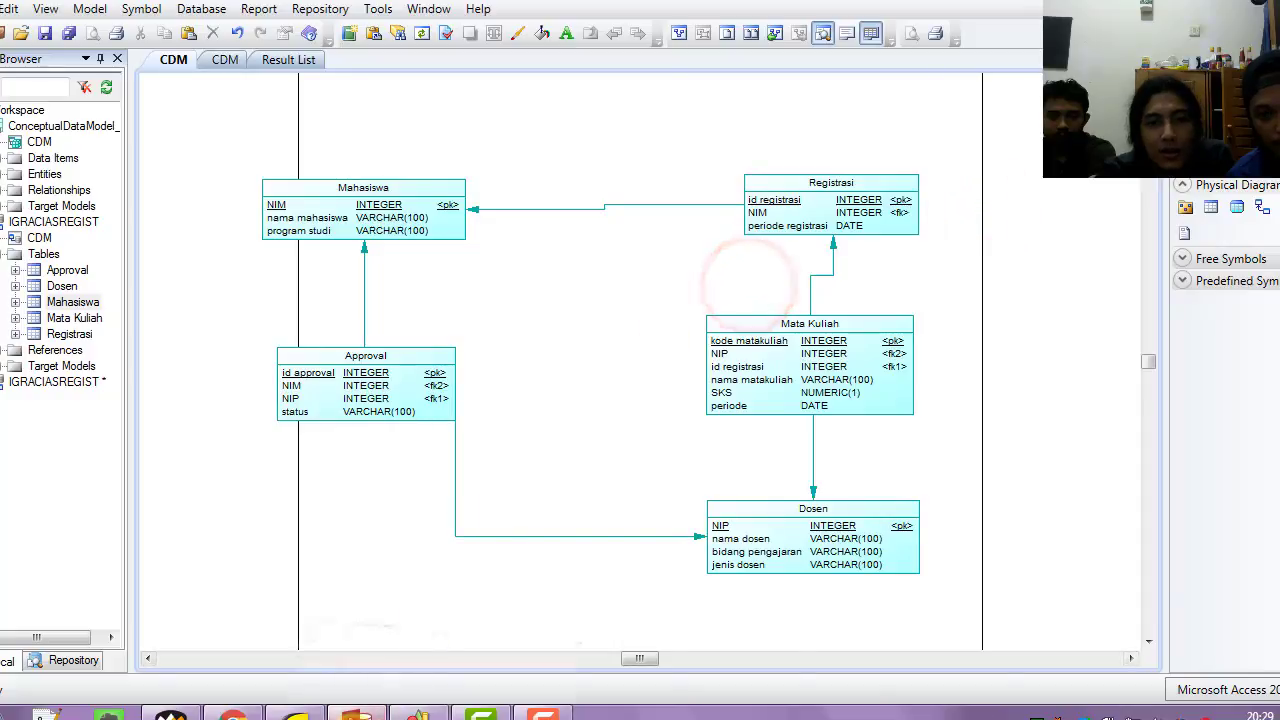
Switch to Microsoft Access and view the Registrasi form
click(368, 712)
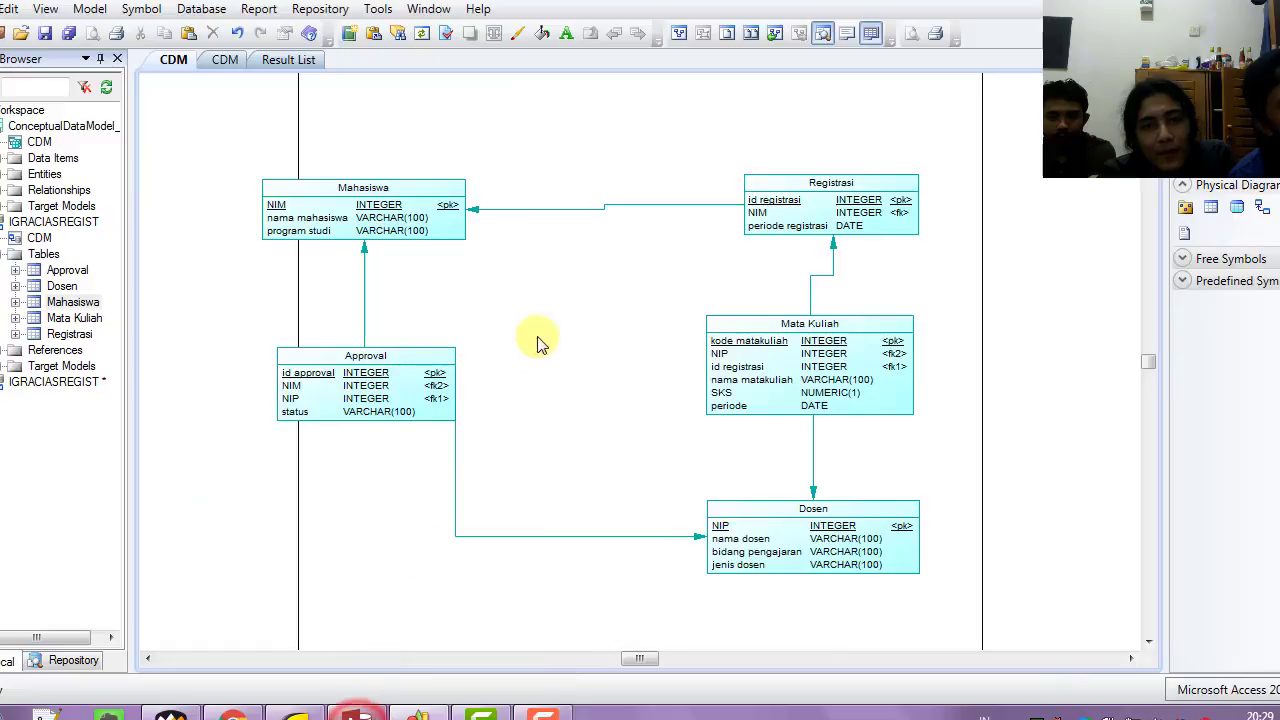
click(580, 294)
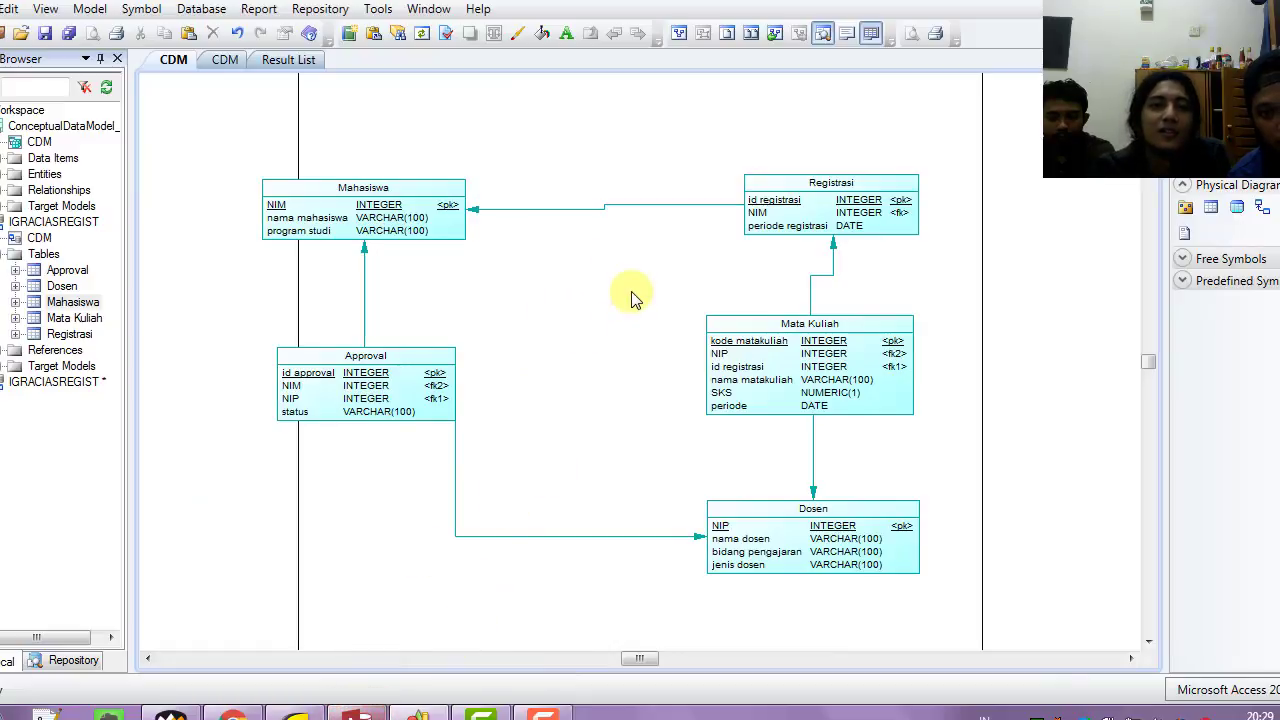
click(358, 713)
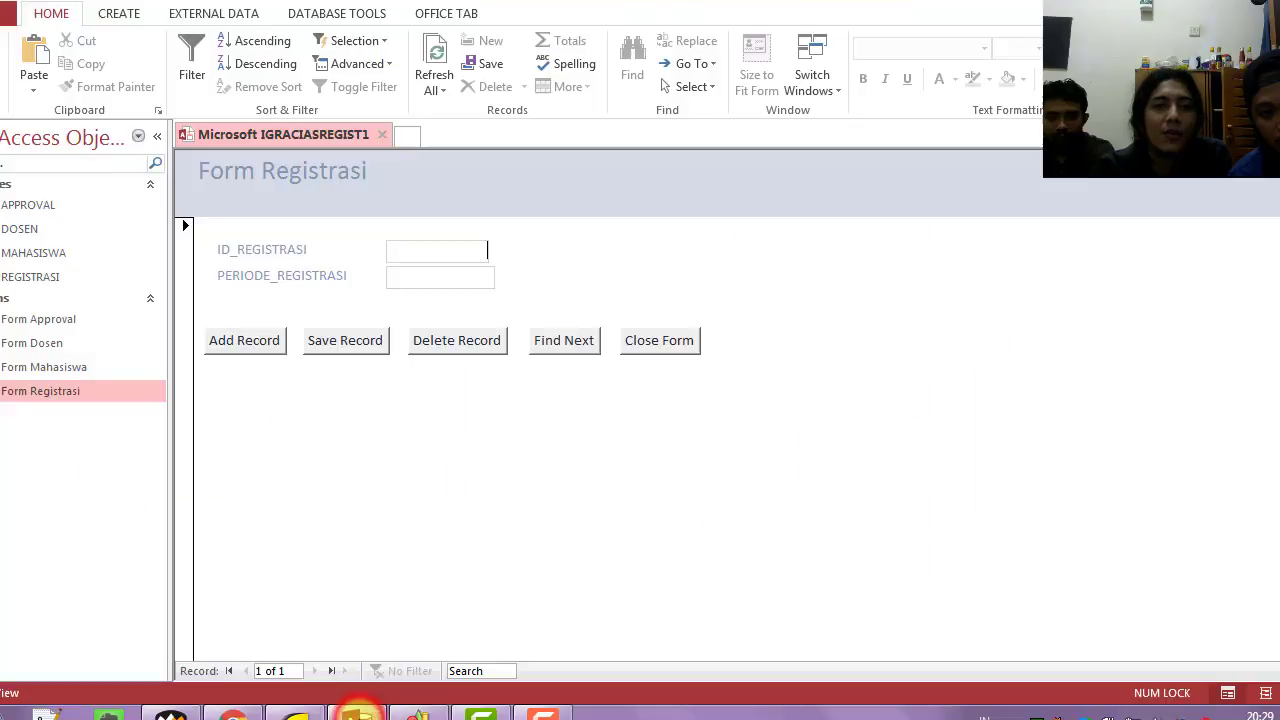
click(358, 713)
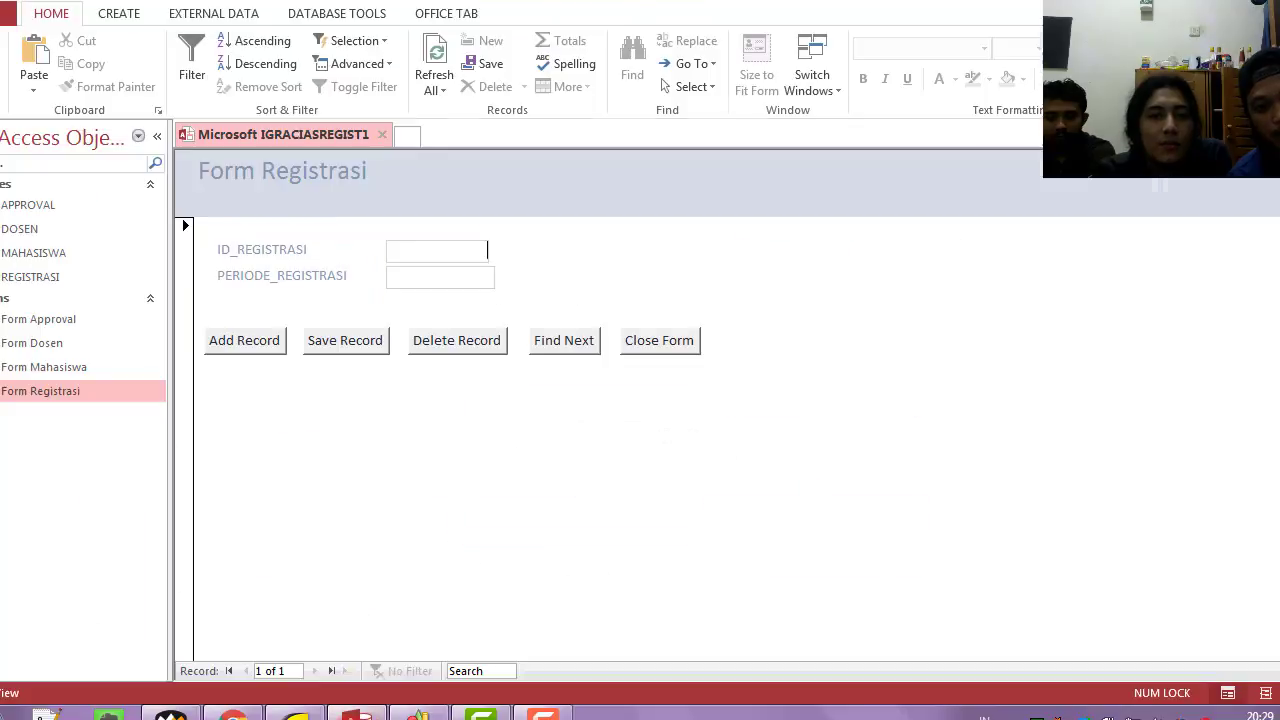
click(358, 713)
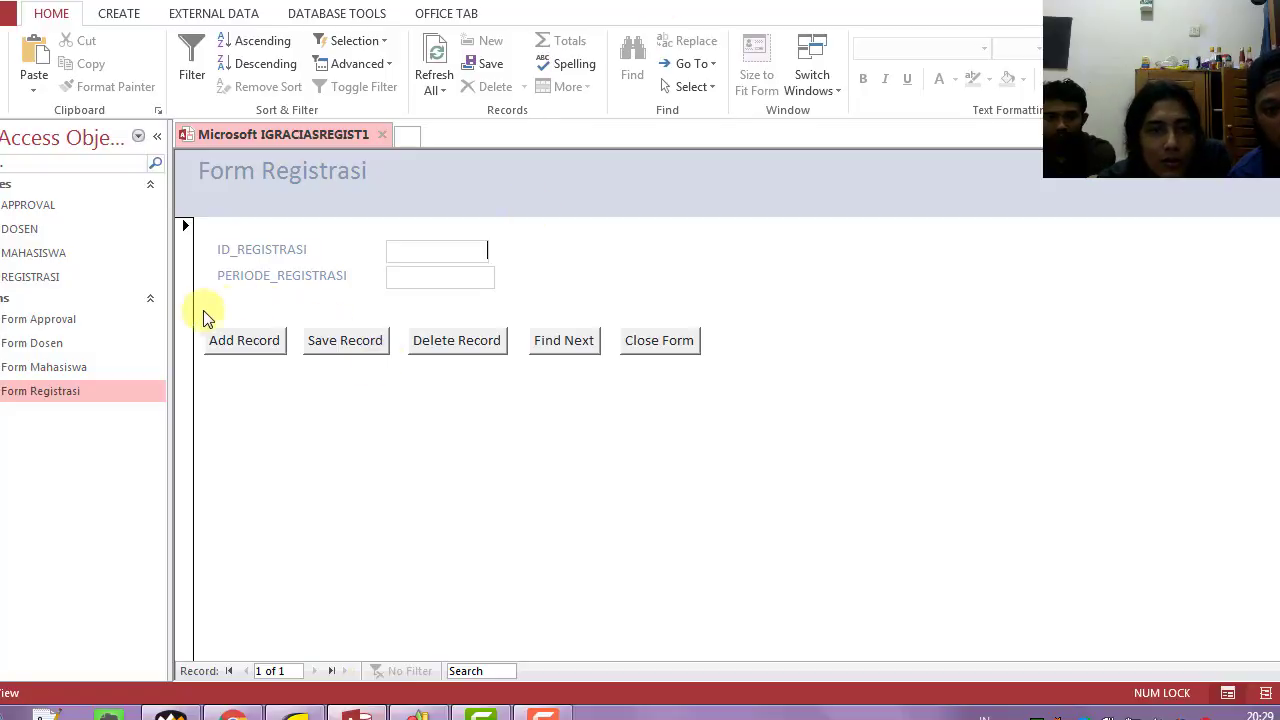
Open the Approval form, compare it with the physical data model diagram, and examine its ID_APPROVAL and STATUS fields
click(488, 187)
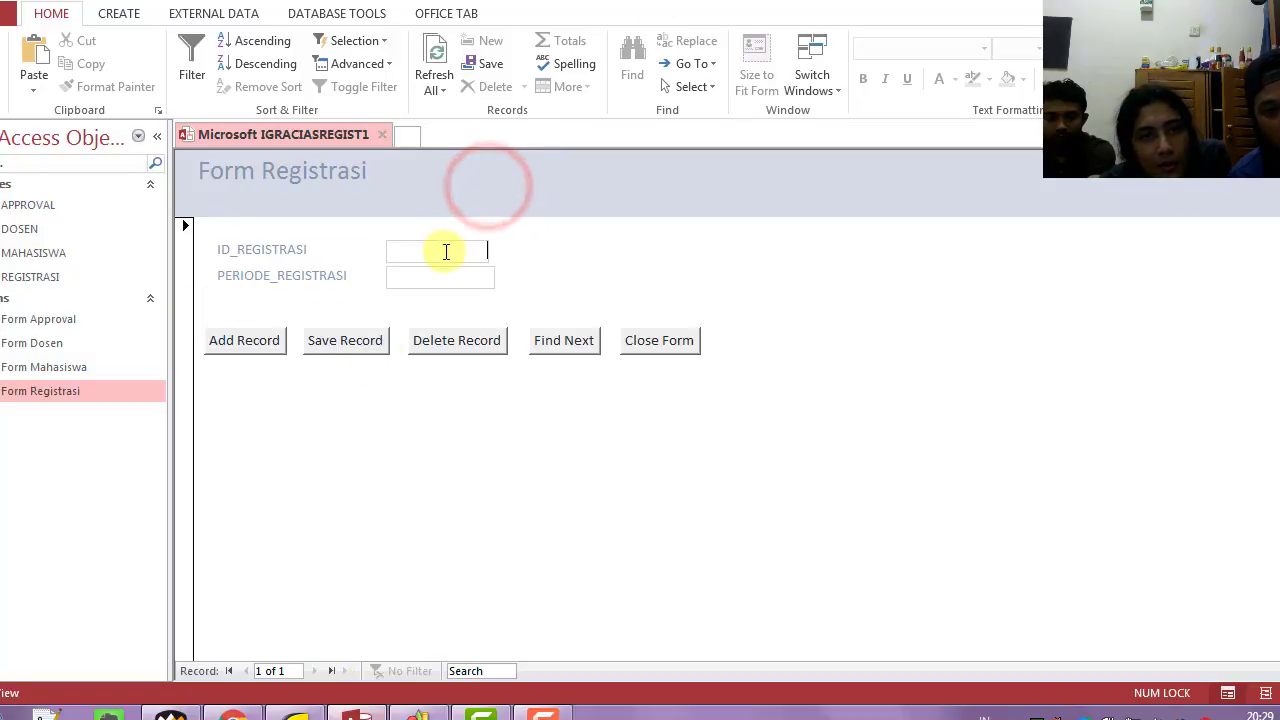
double_click(125, 324)
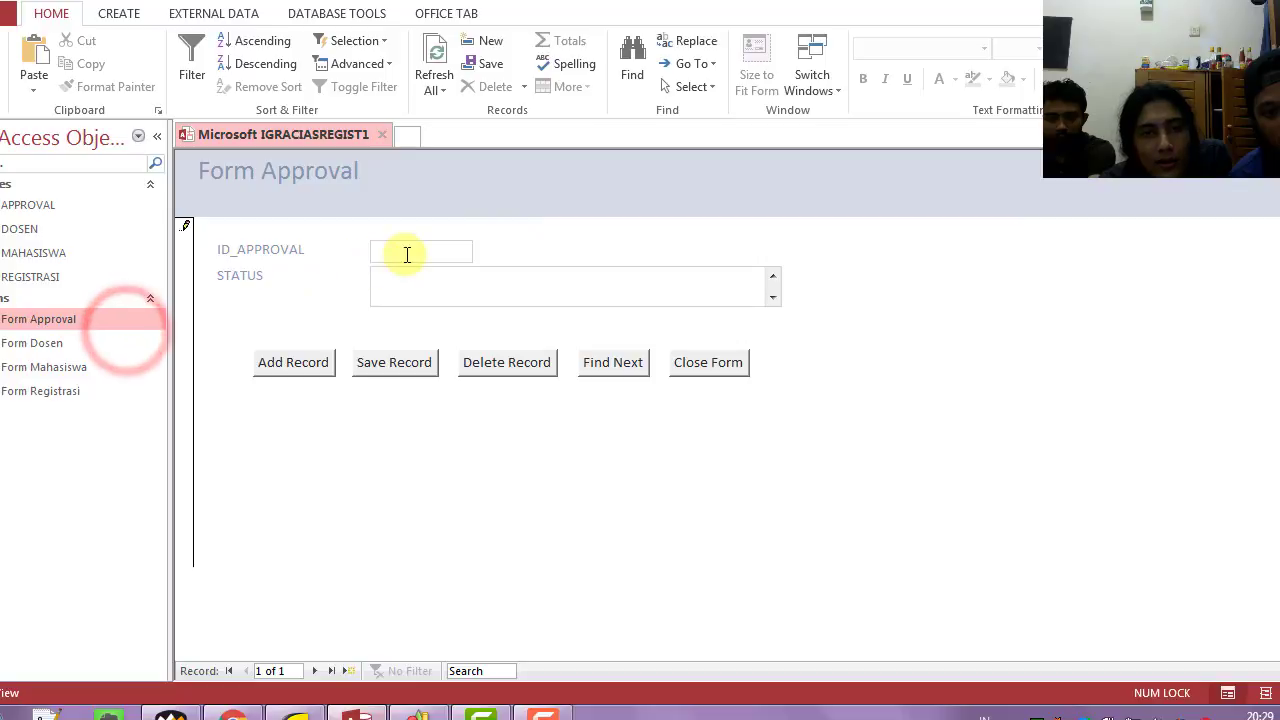
click(405, 253)
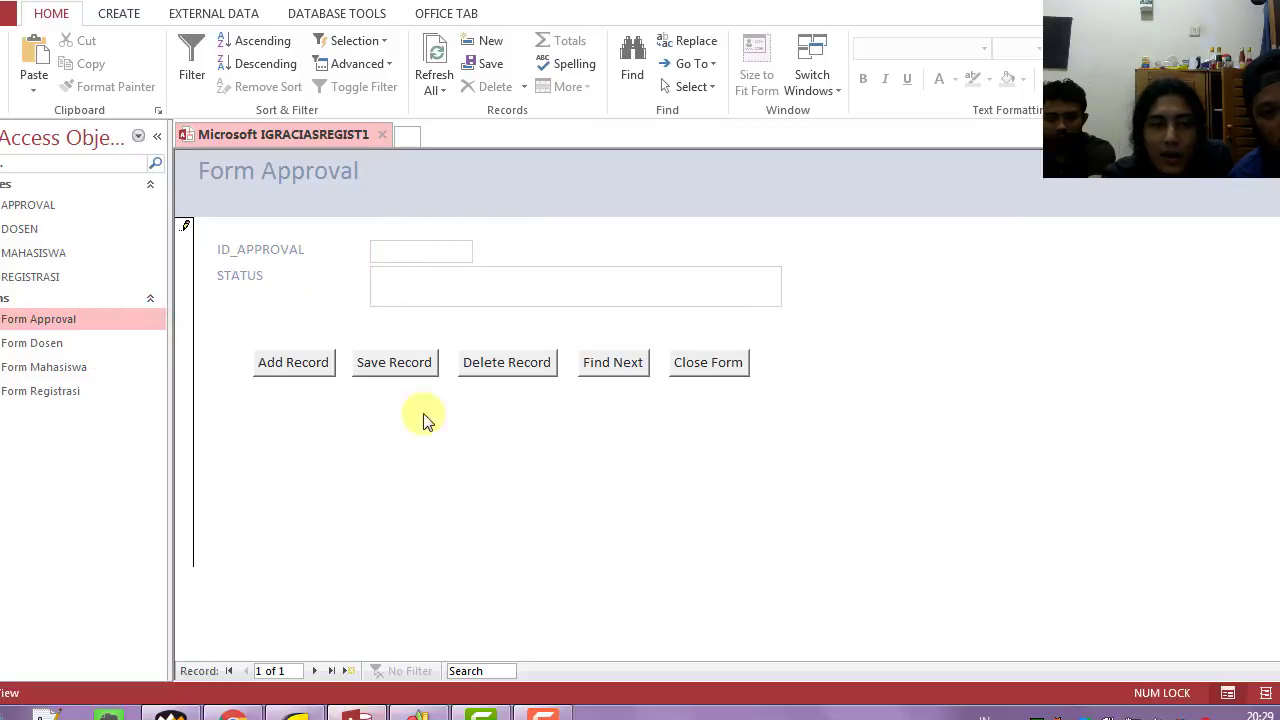
click(415, 712)
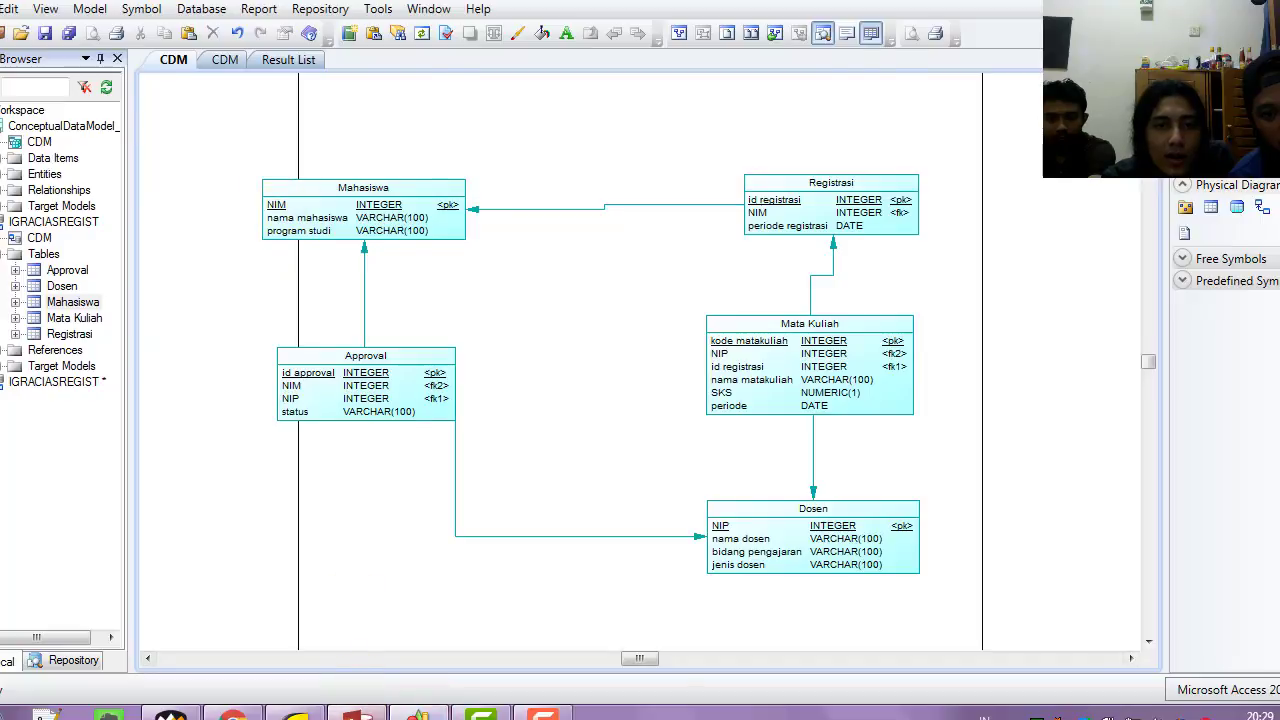
click(357, 712)
click(452, 276)
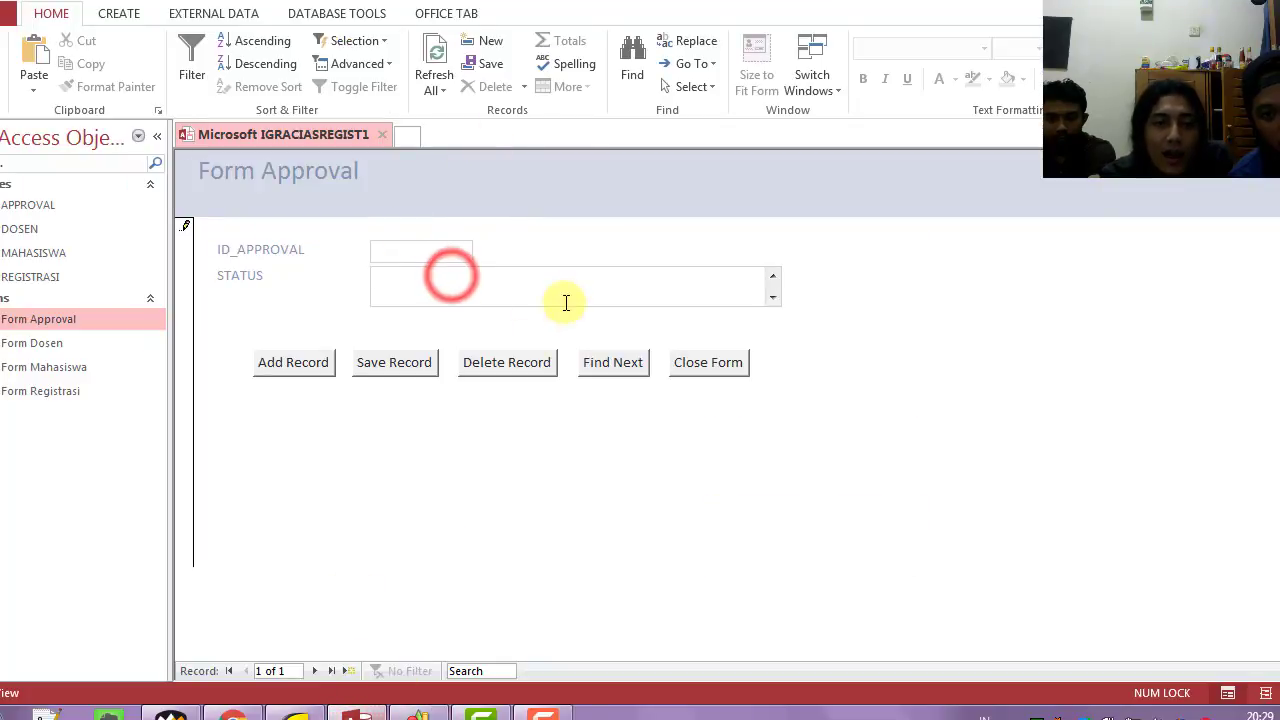
click(388, 249)
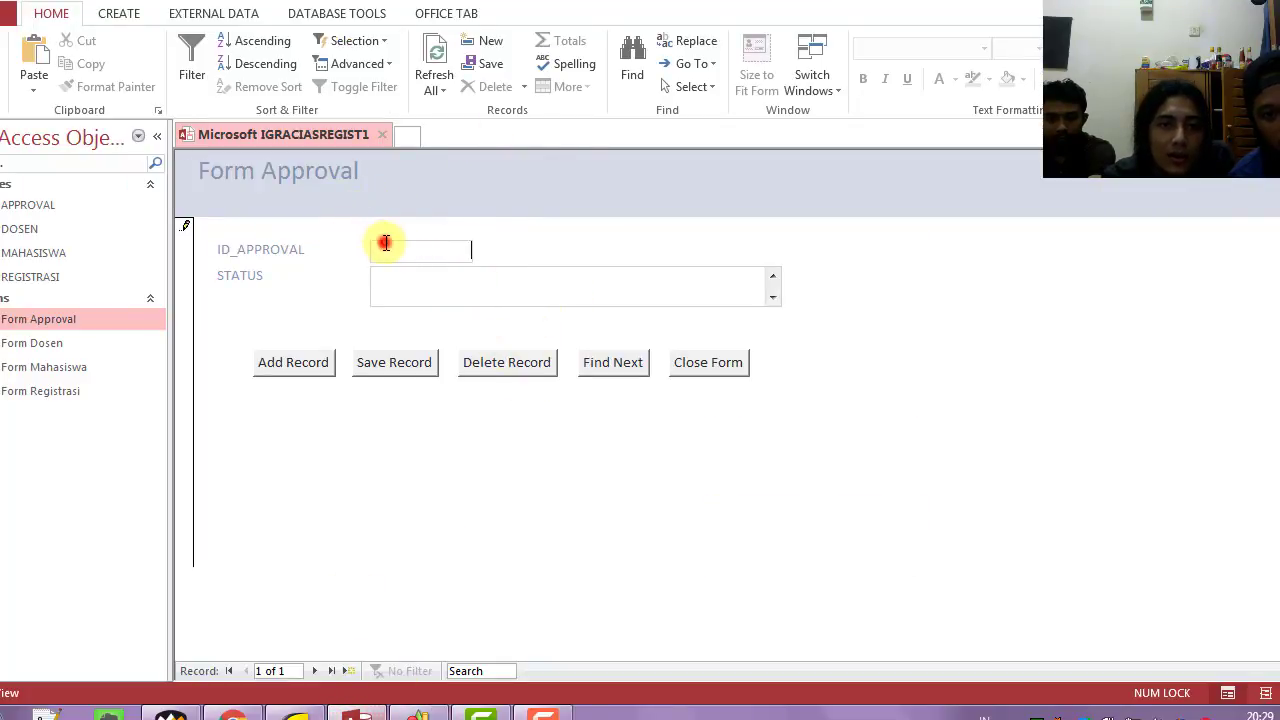
click(414, 287)
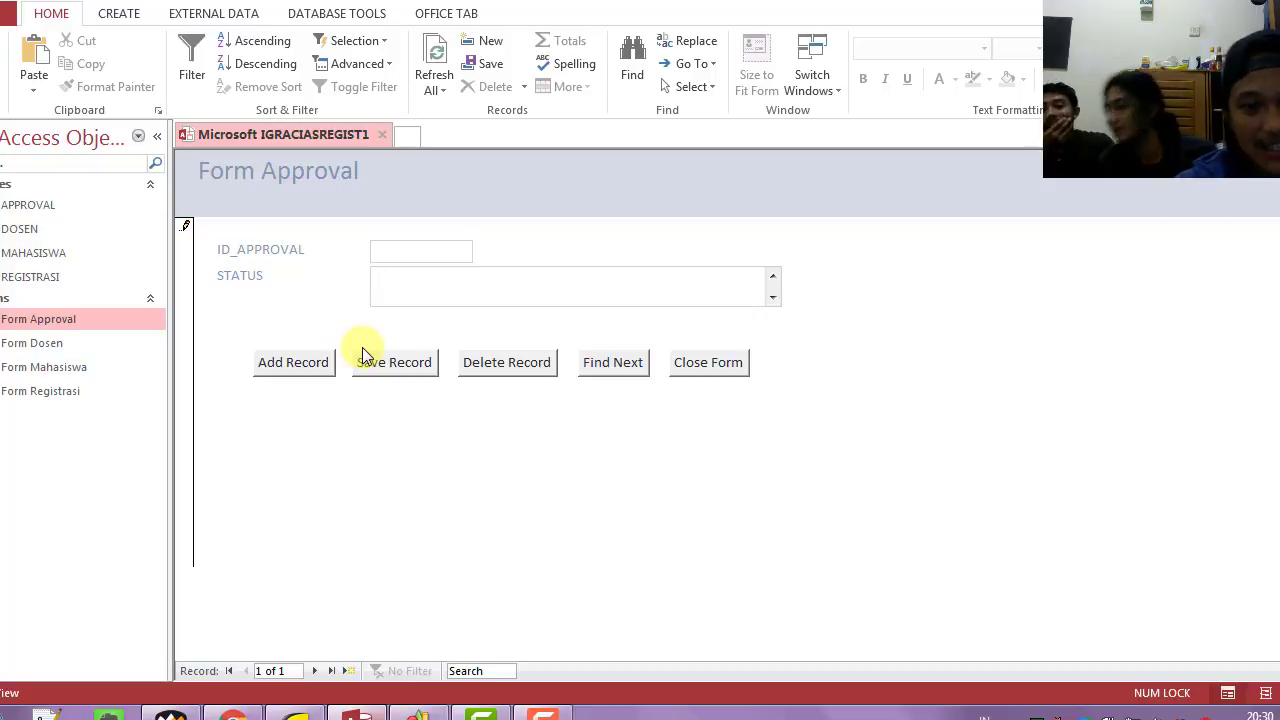
View the Dosen, Mahasiswa, Registrasi and Approval forms one after another
click(33, 343)
click(38, 366)
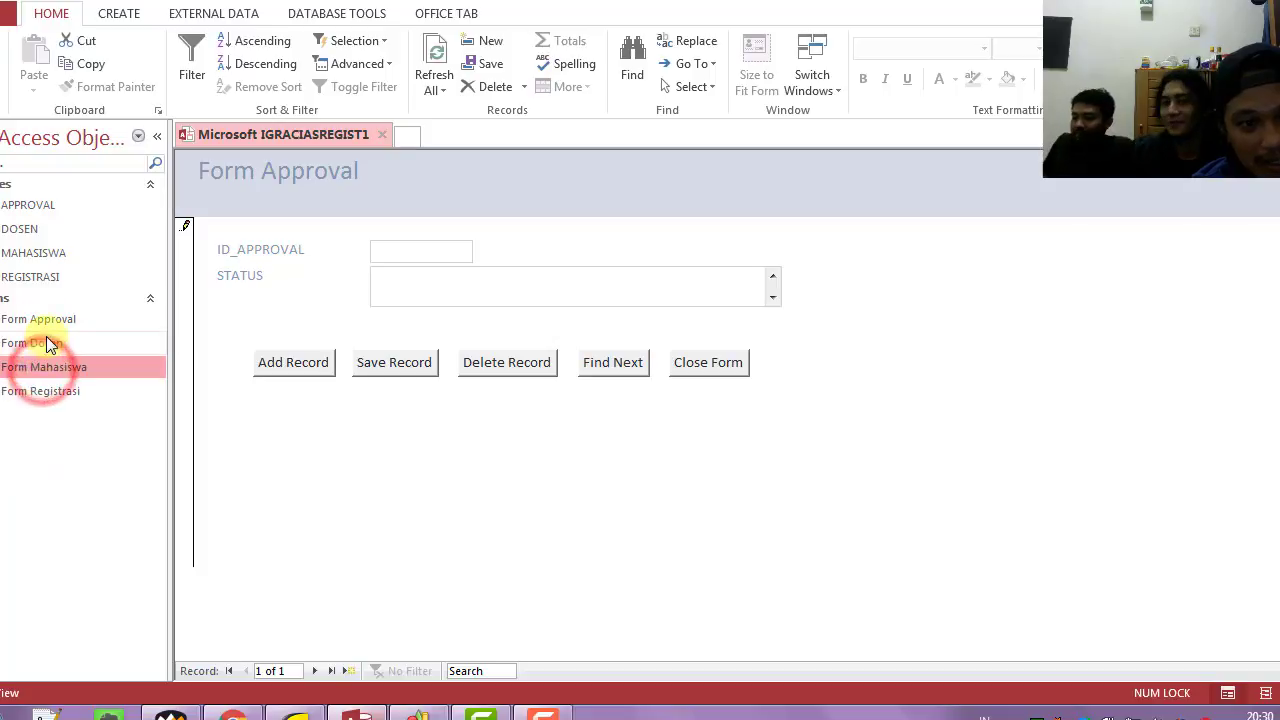
click(40, 320)
double_click(49, 342)
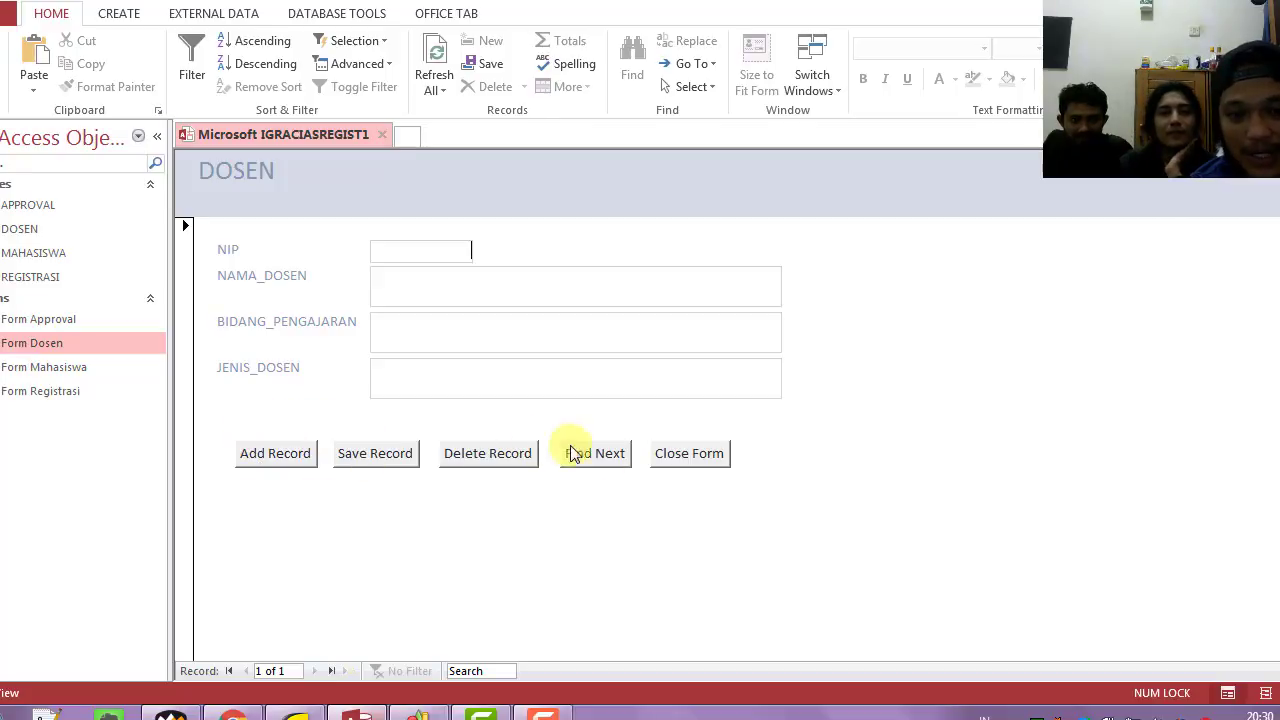
double_click(15, 366)
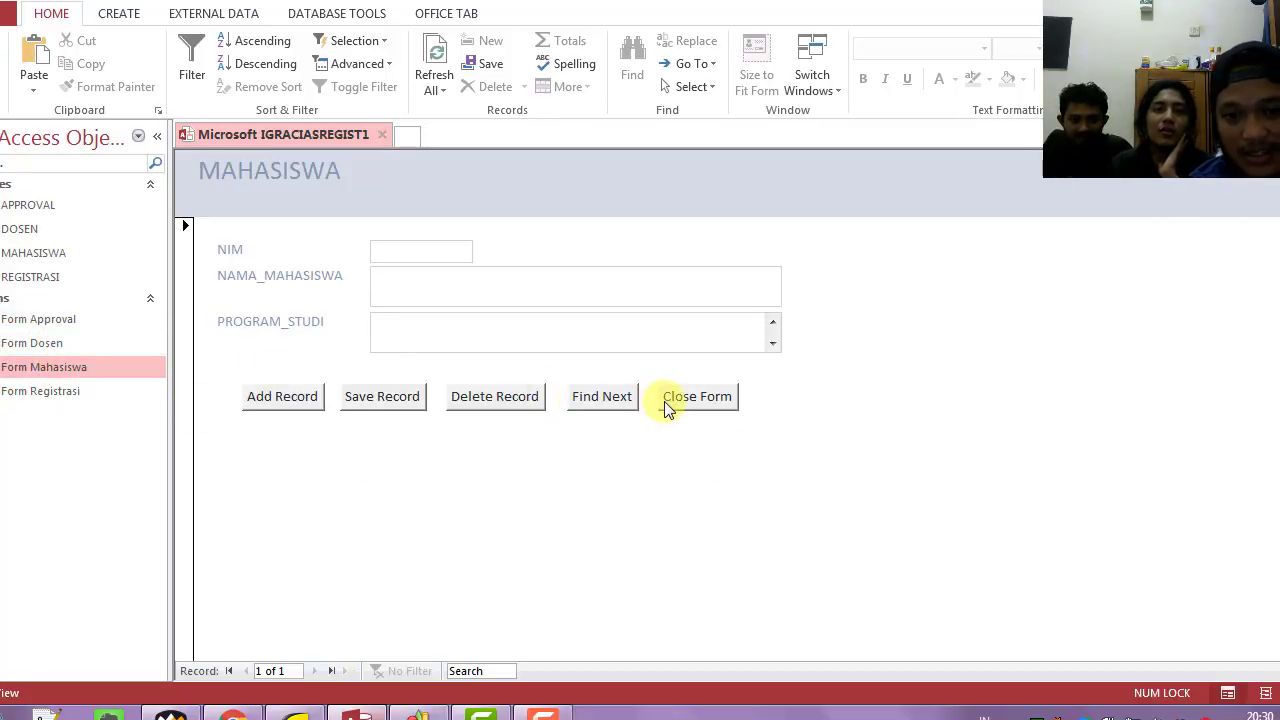
double_click(63, 391)
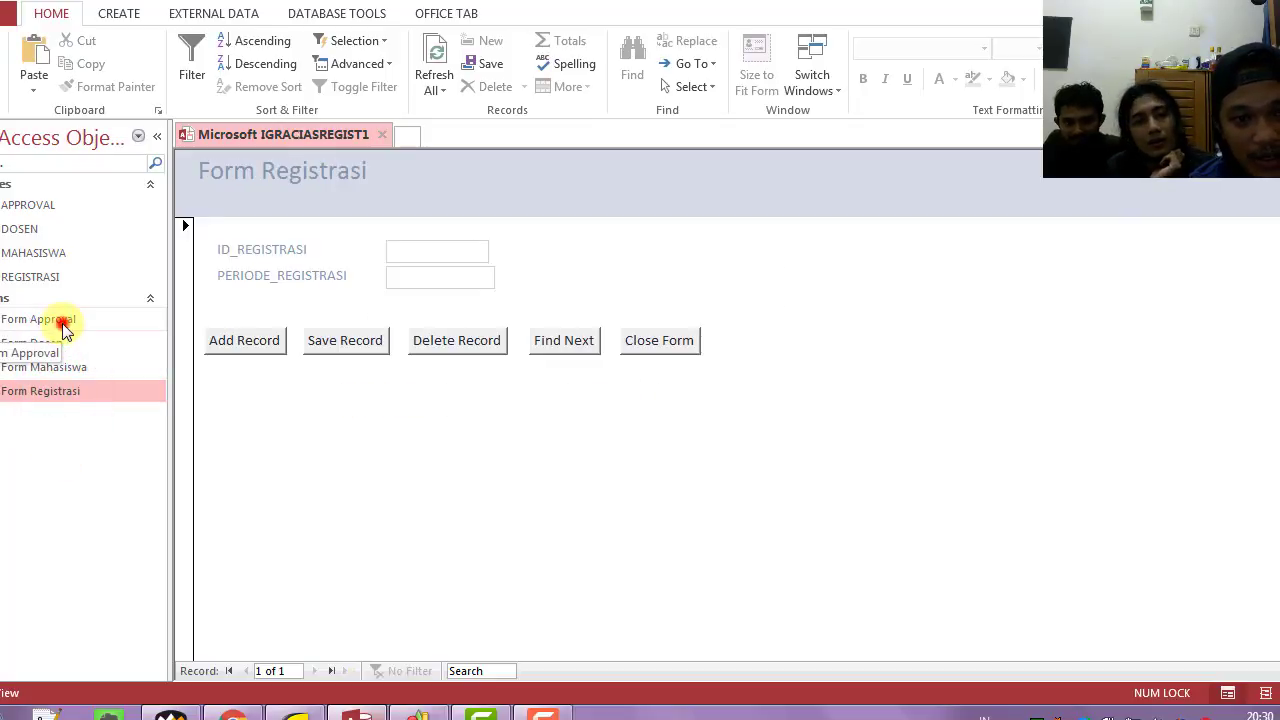
double_click(62, 322)
Fill in the Dosen form with the lecturer's ID number and name, teaching field "poko" and lecturer type "galak"
double_click(62, 346)
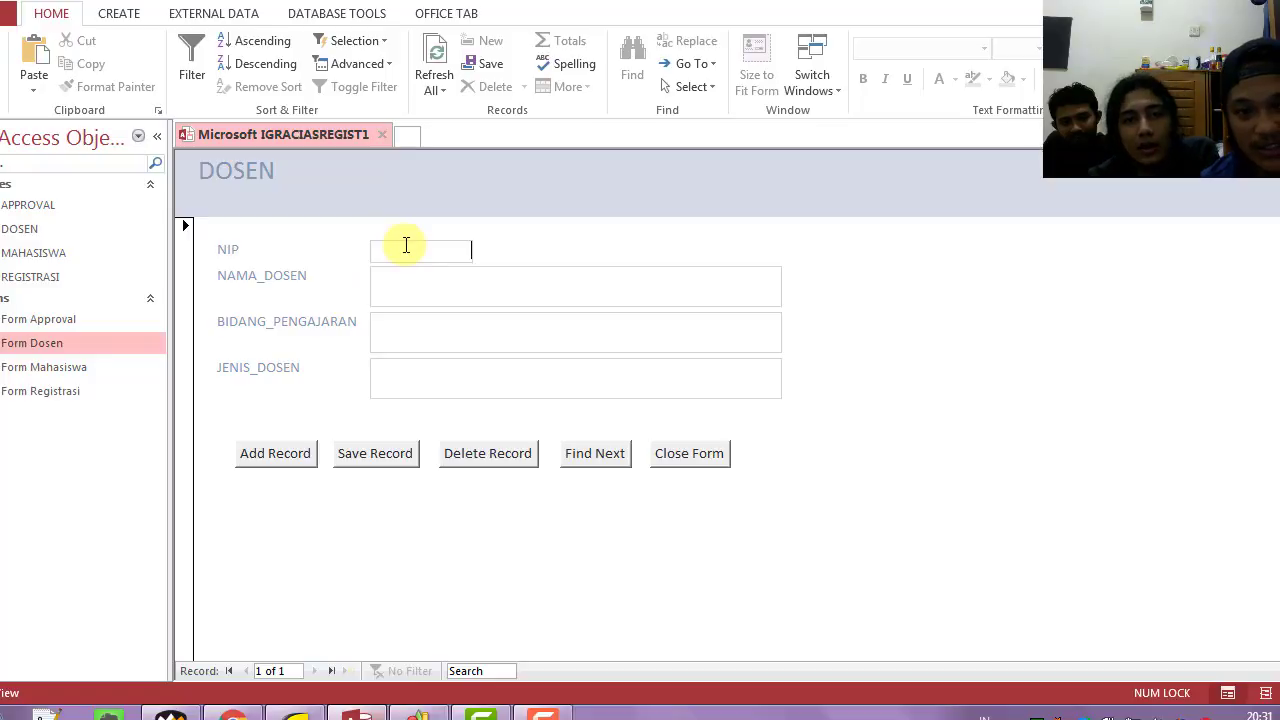
click(462, 244)
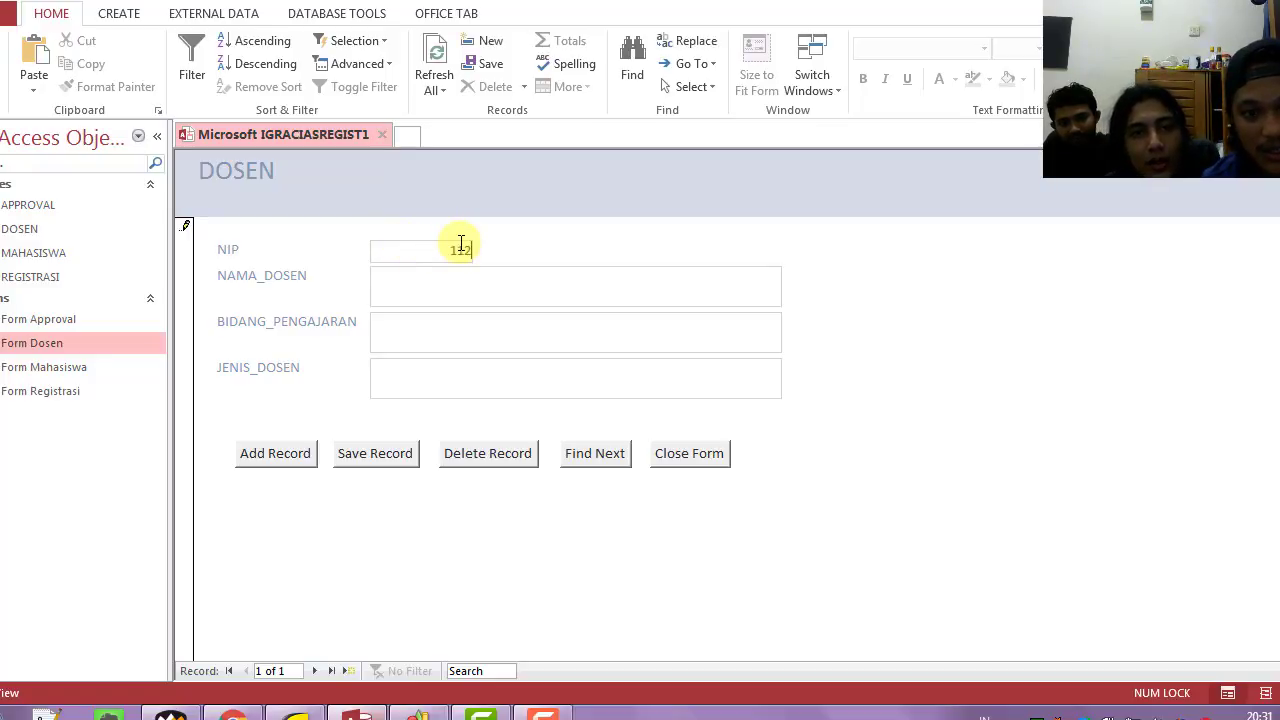
text(1121100)
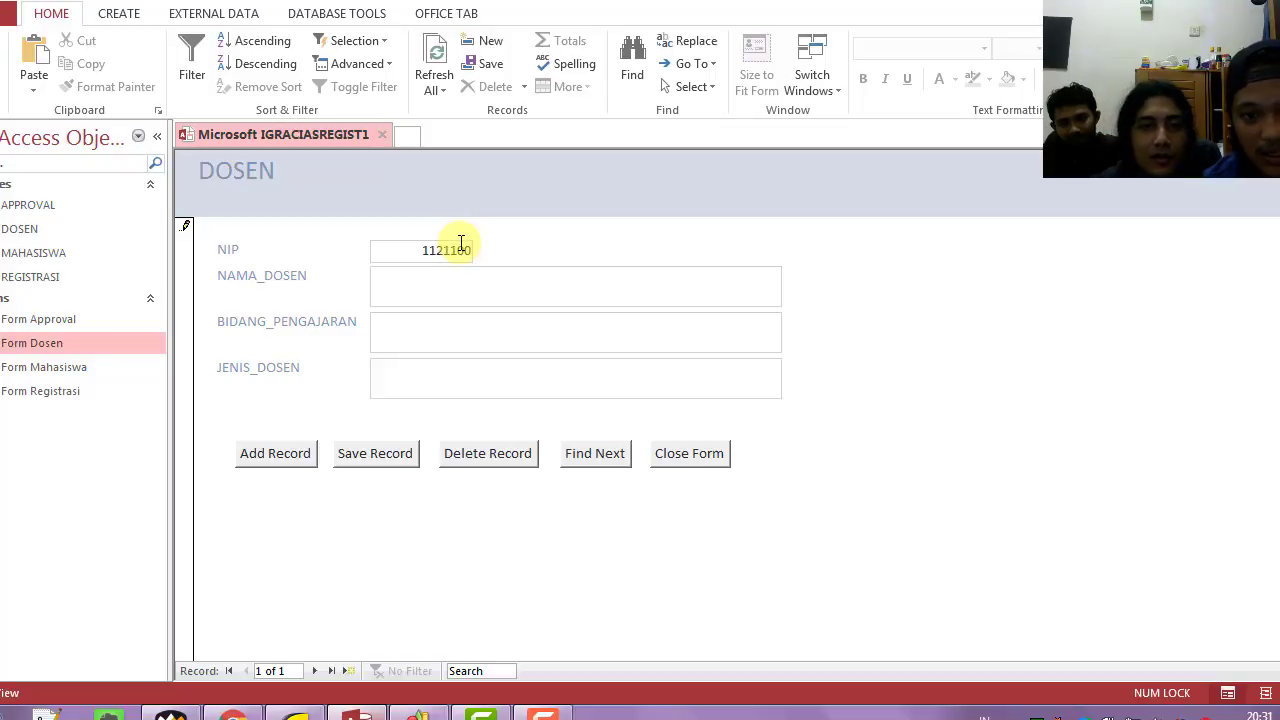
click(437, 298)
text(lkjlkj)
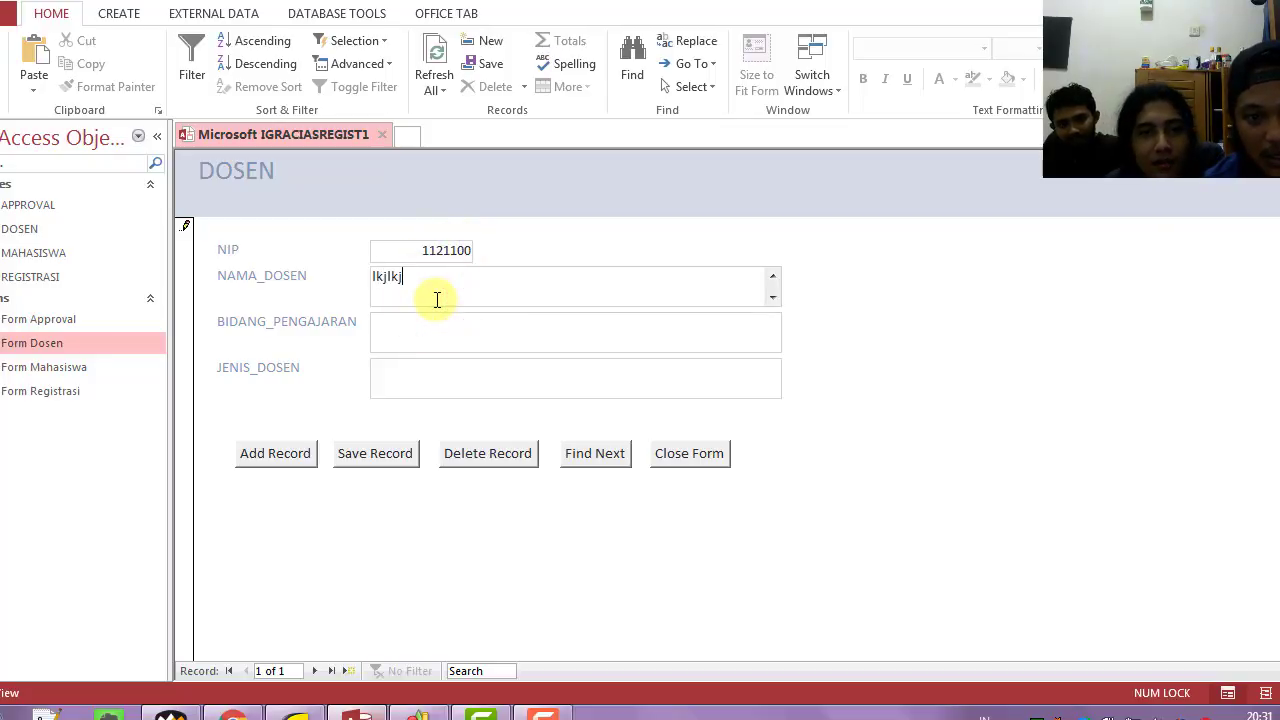
click(483, 327)
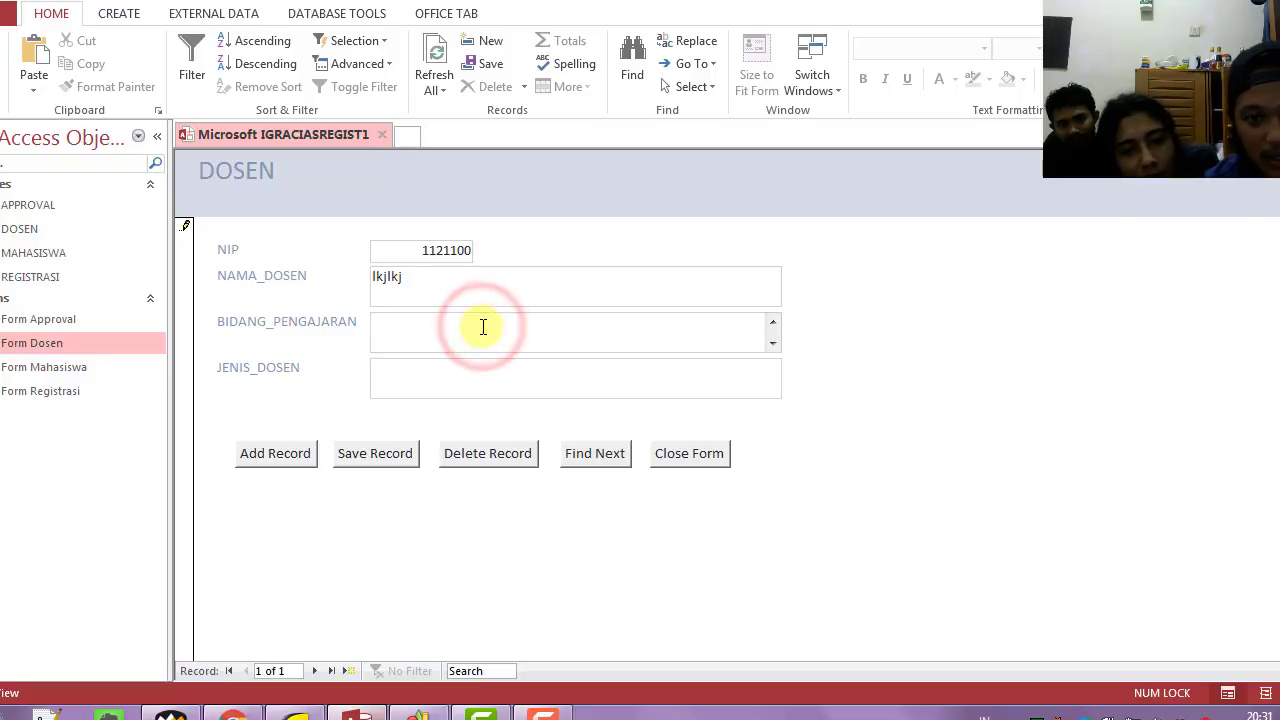
text(poko)
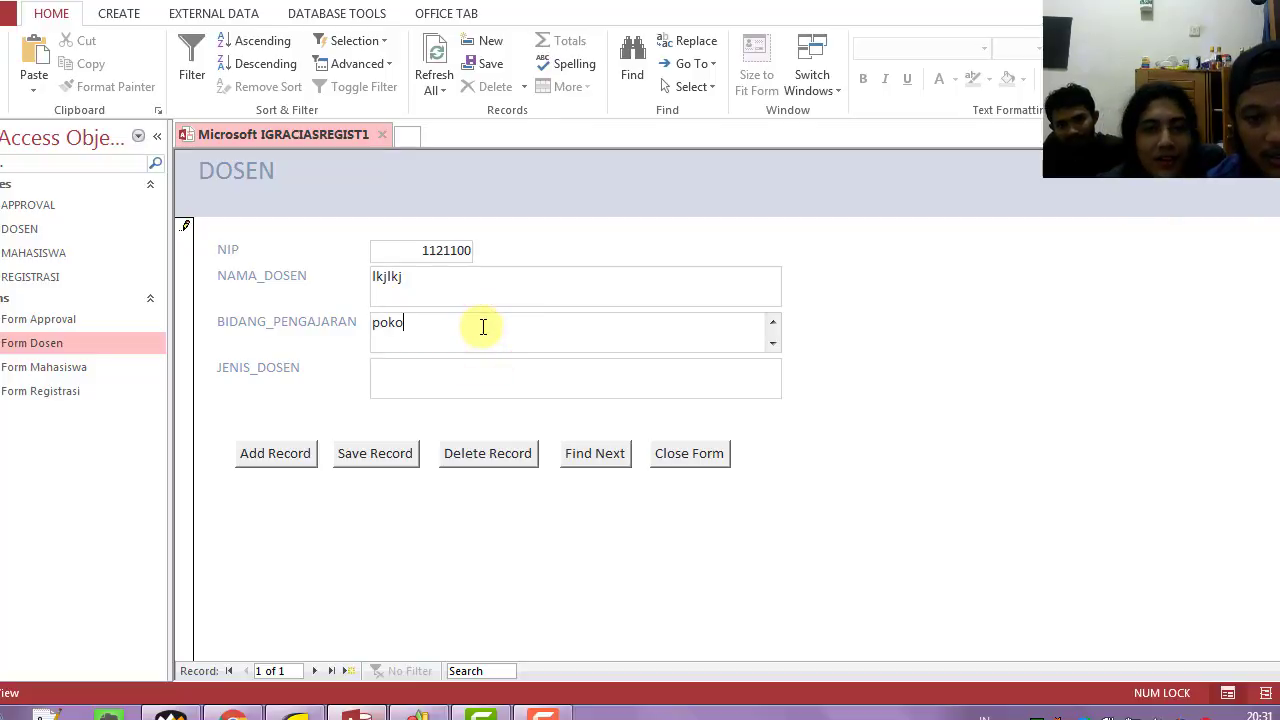
click(486, 383)
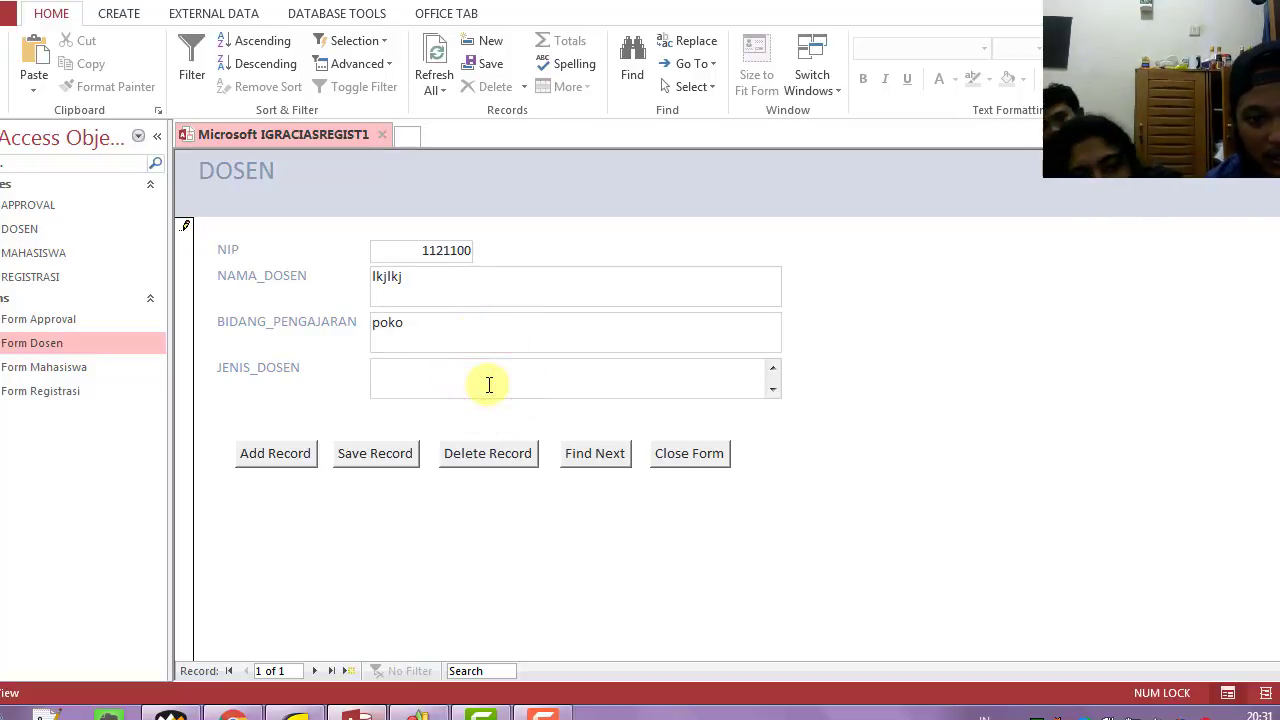
text(galak)
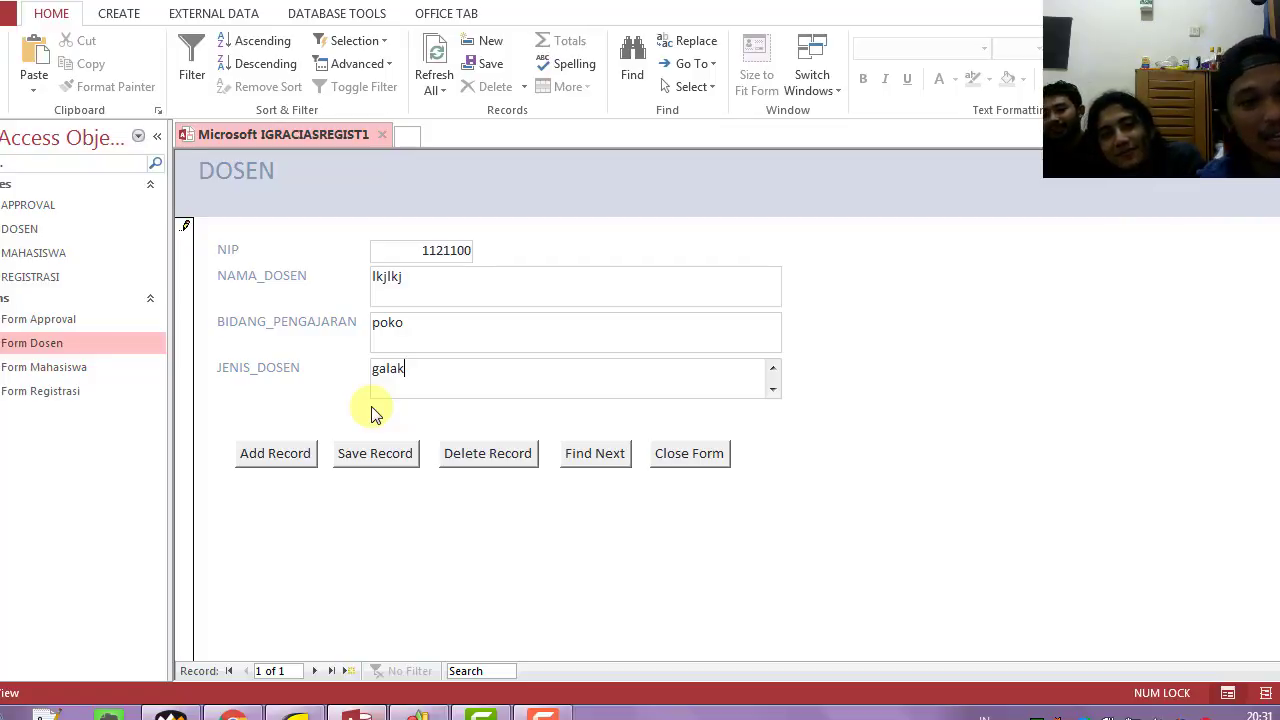
Try to add, save and delete the lecturer record and to close the Dosen form with the form's own commands
click(288, 457)
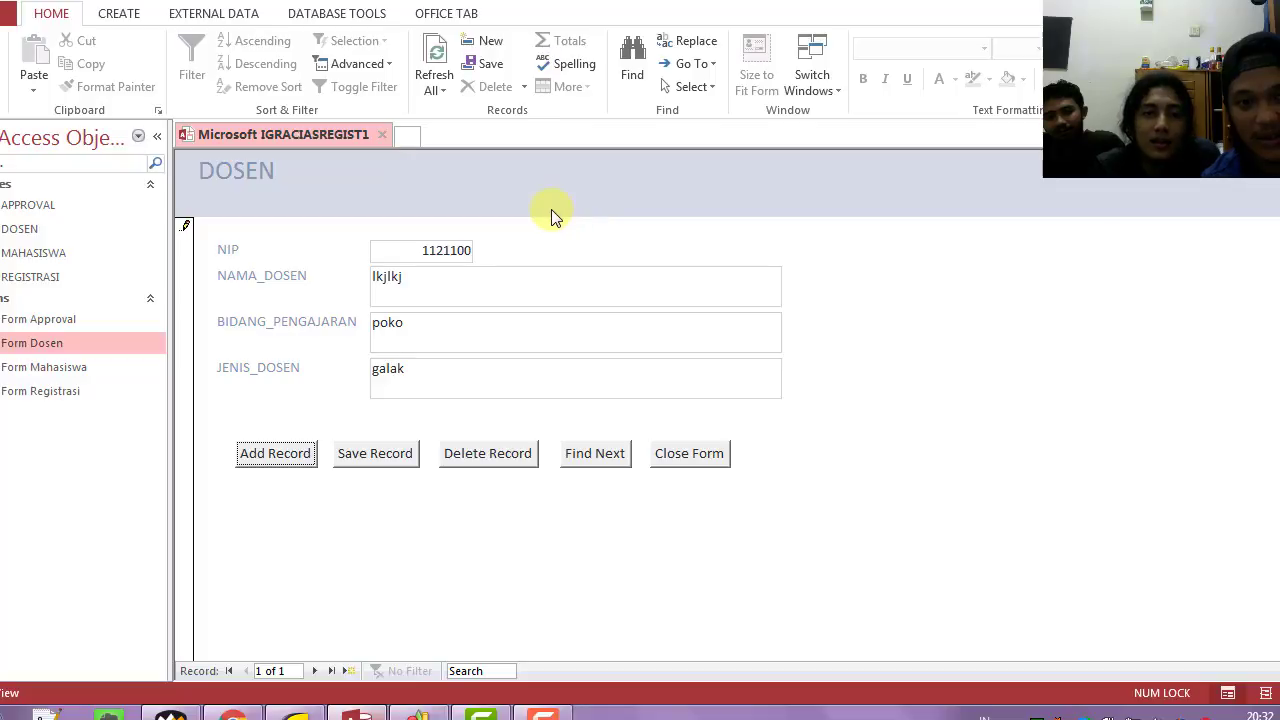
click(405, 458)
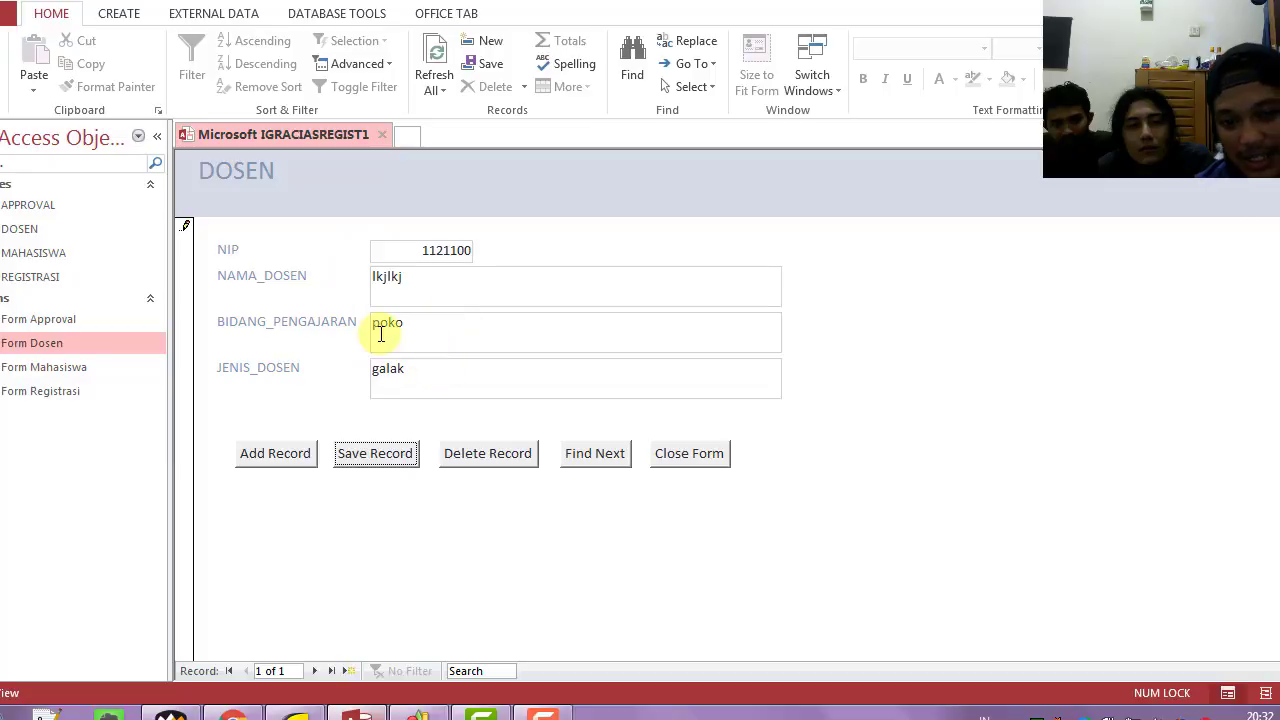
click(464, 463)
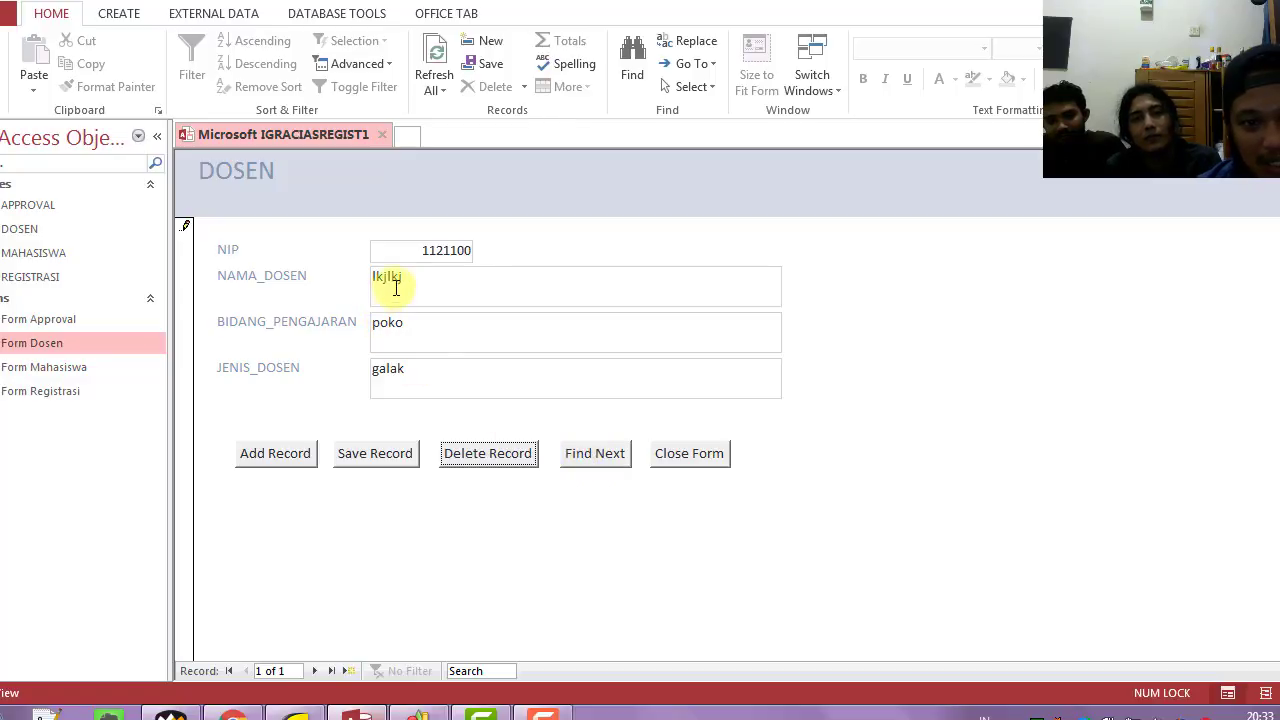
drag(398, 252, 486, 251)
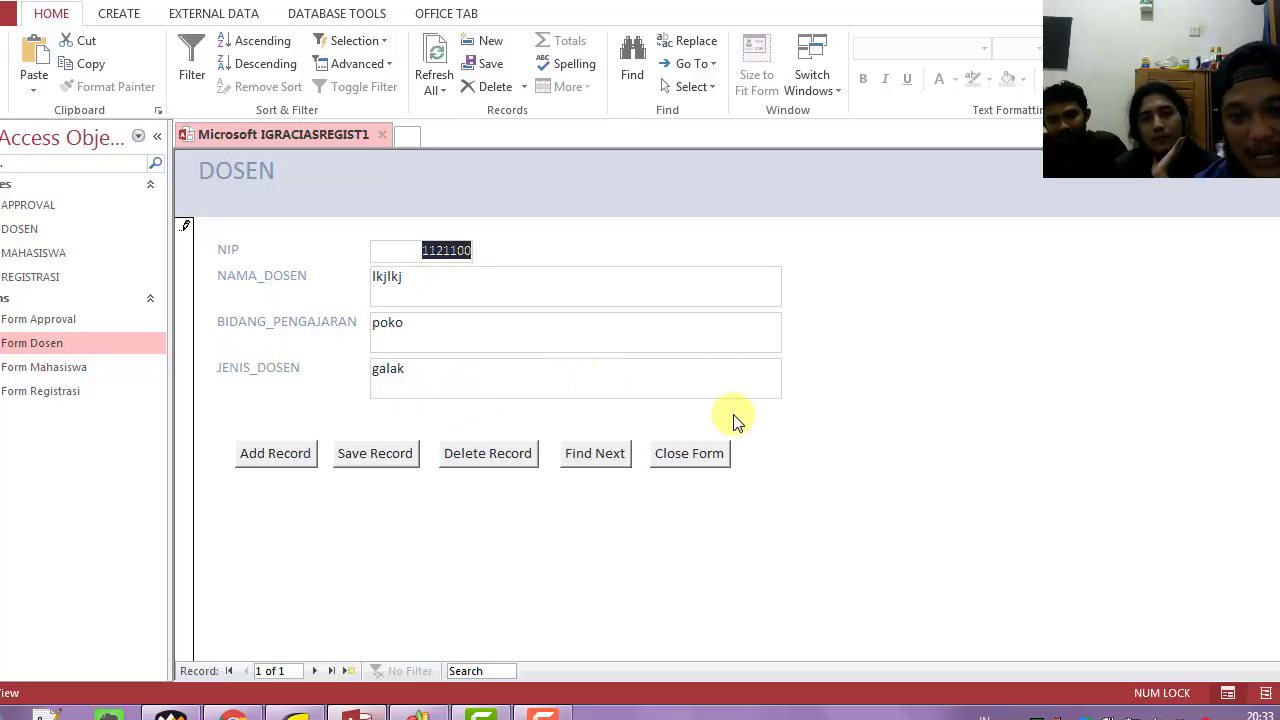
click(705, 458)
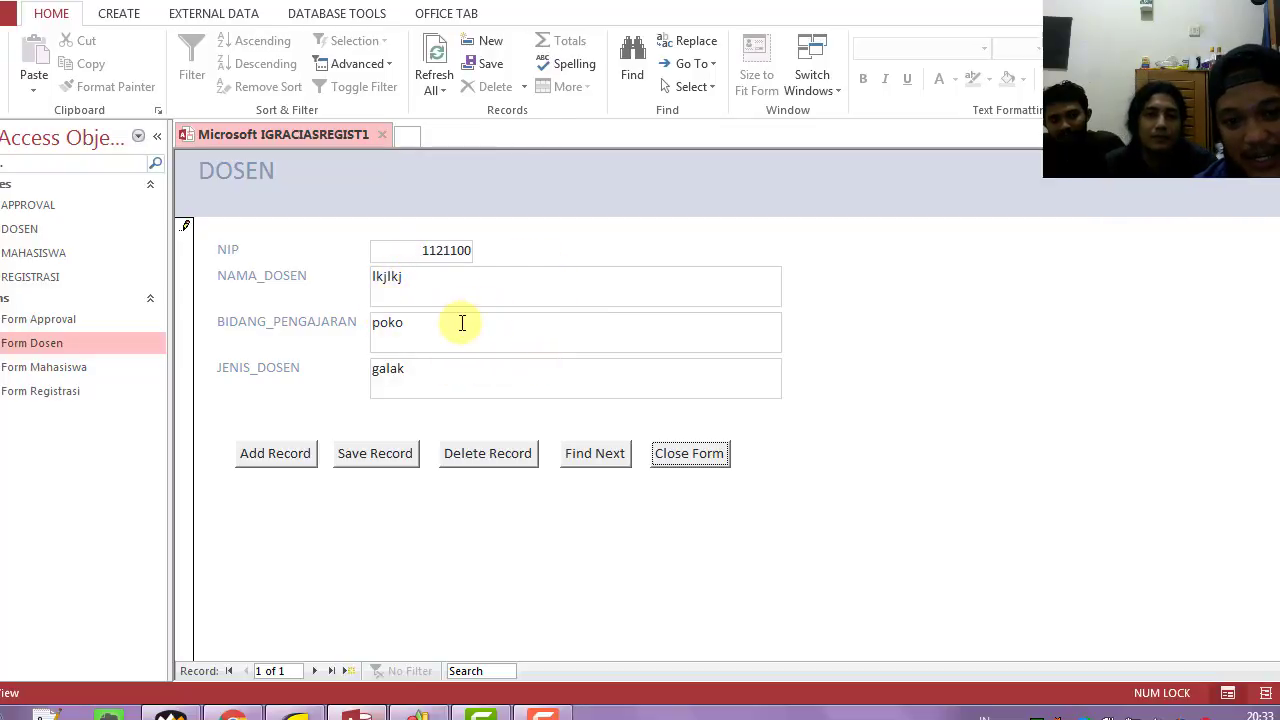
click(680, 455)
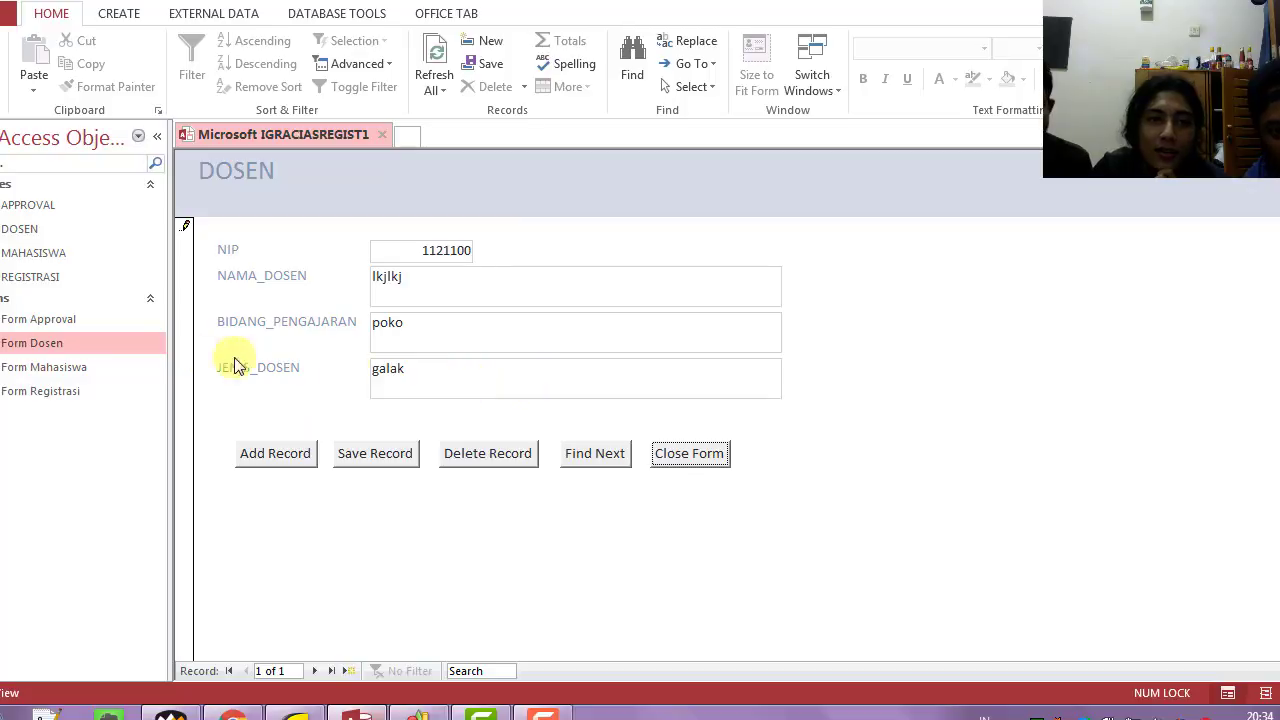
View the Mahasiswa form, followed by the Registrasi form
double_click(119, 367)
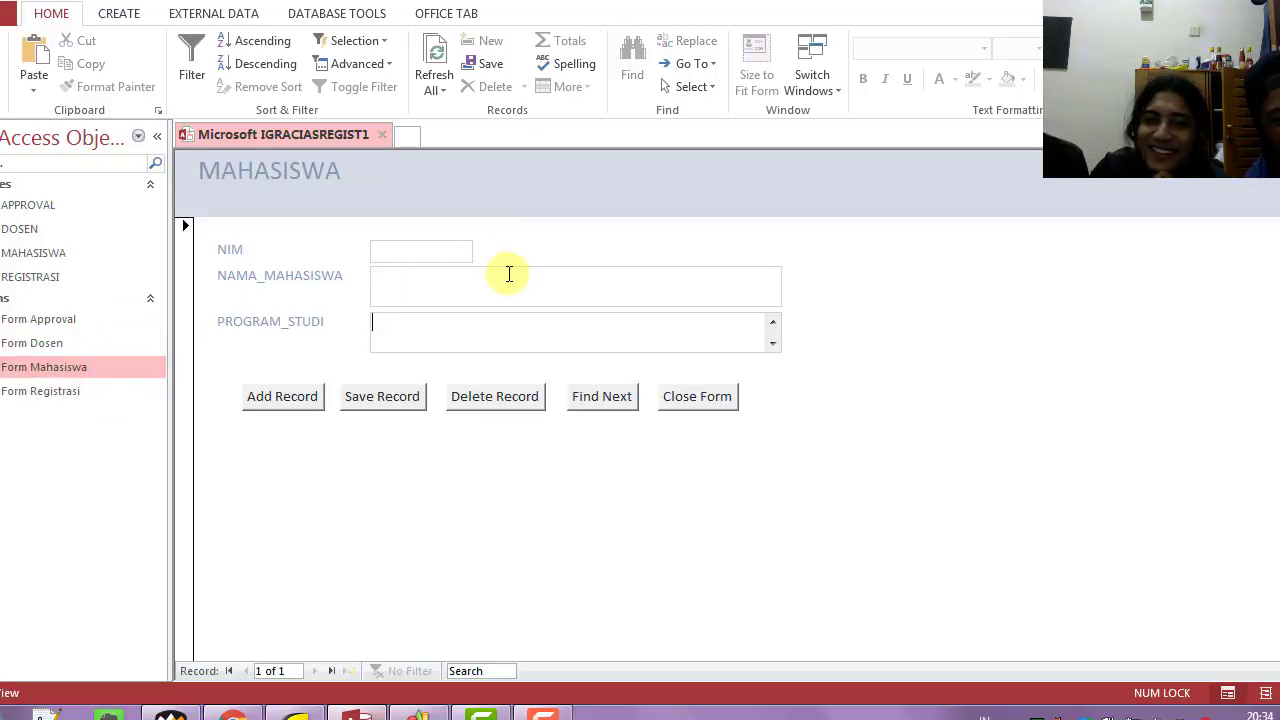
click(109, 391)
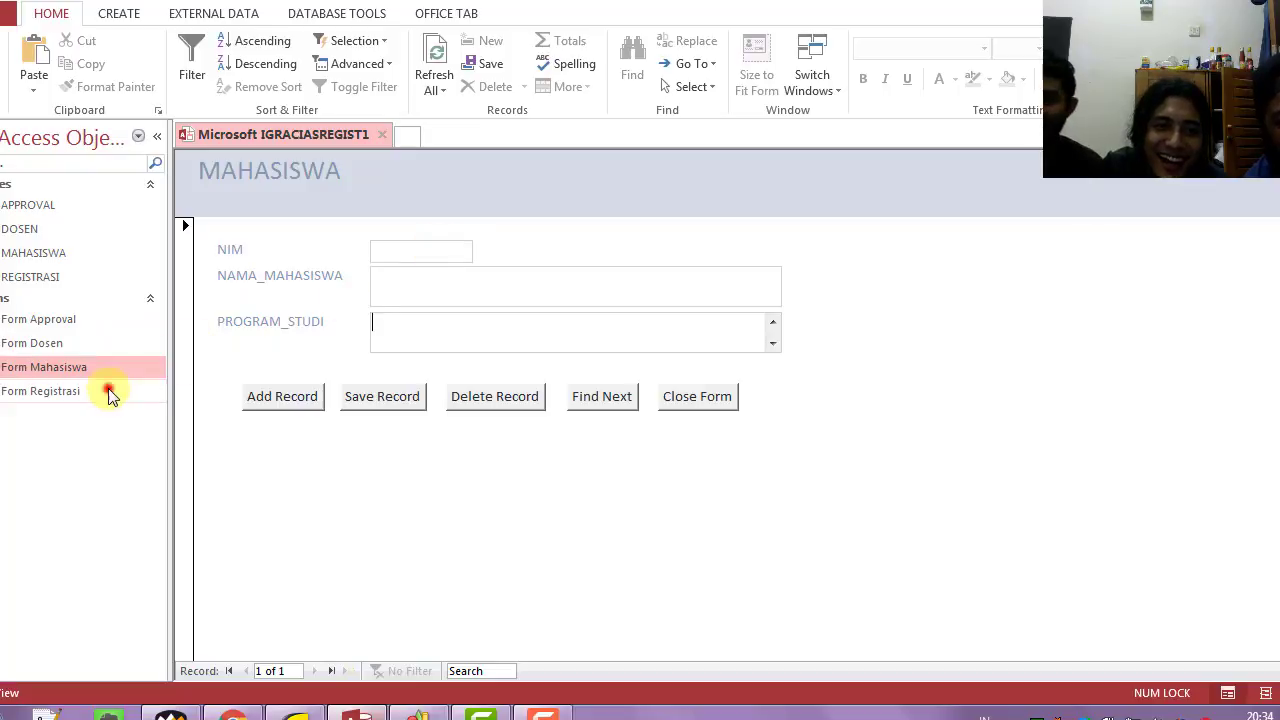
double_click(109, 391)
Open the Approval form and enter 1 as the STATUS
click(80, 320)
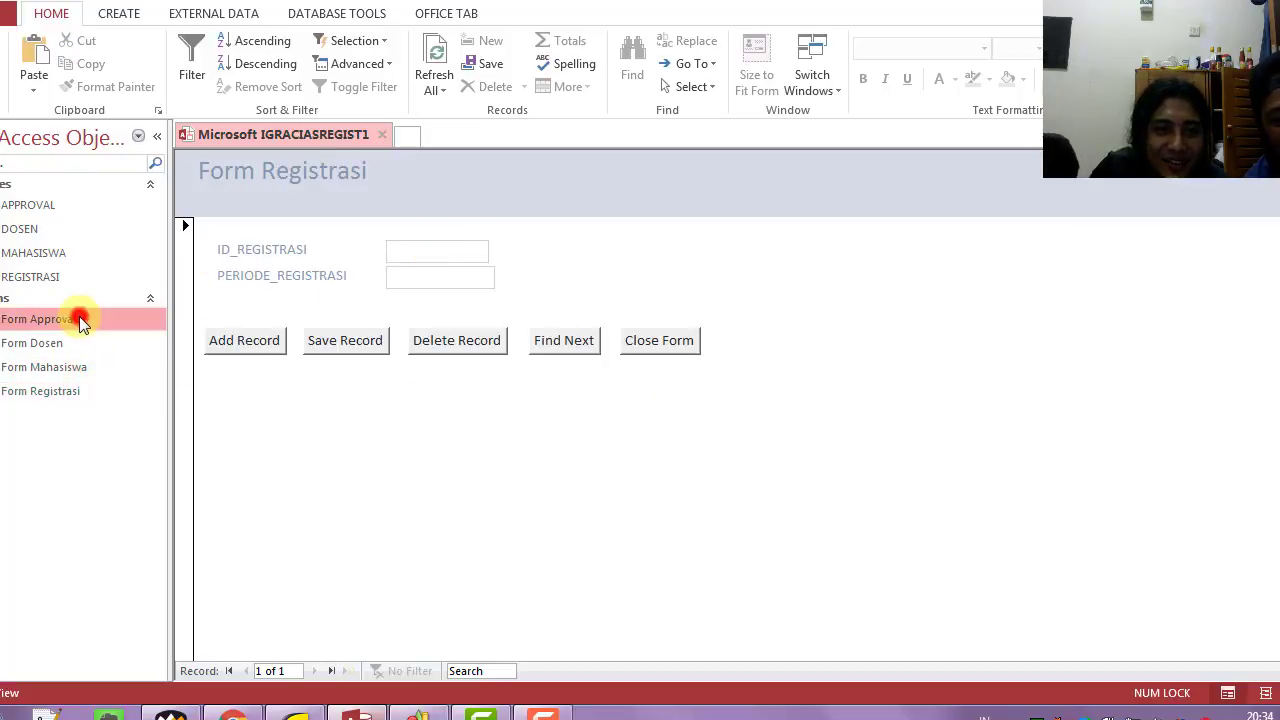
double_click(80, 320)
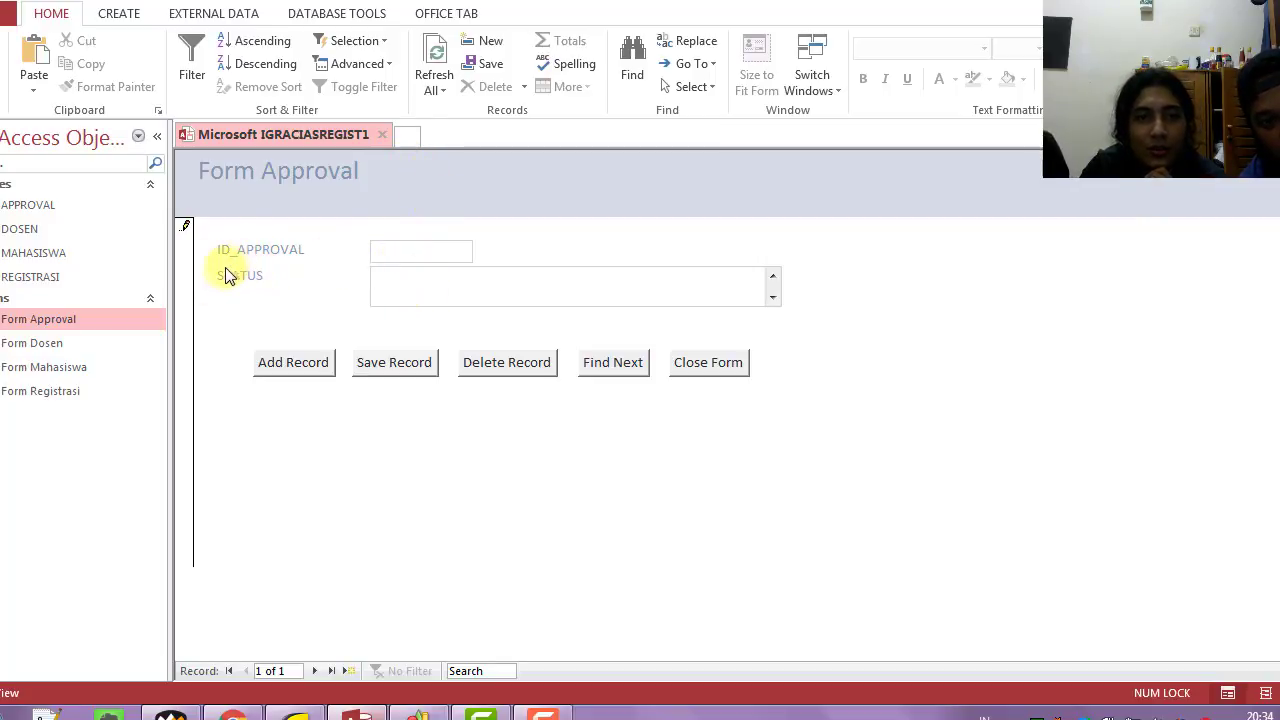
click(401, 283)
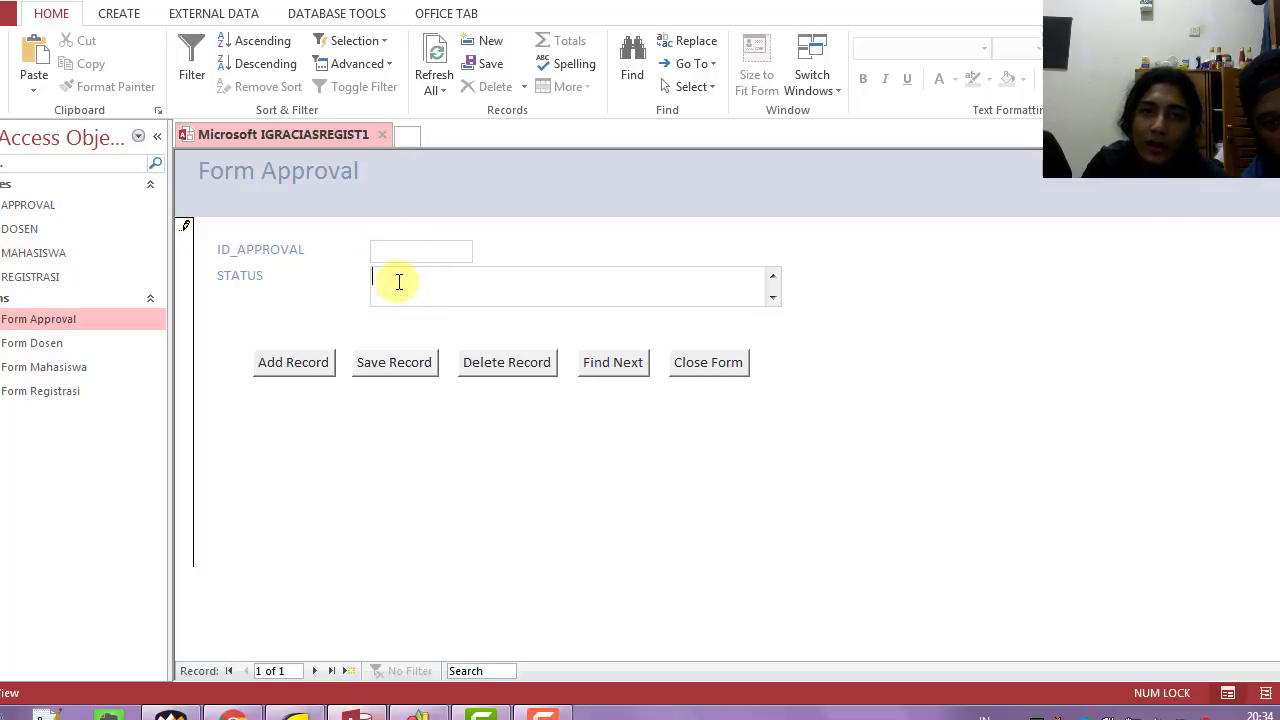
click(386, 270)
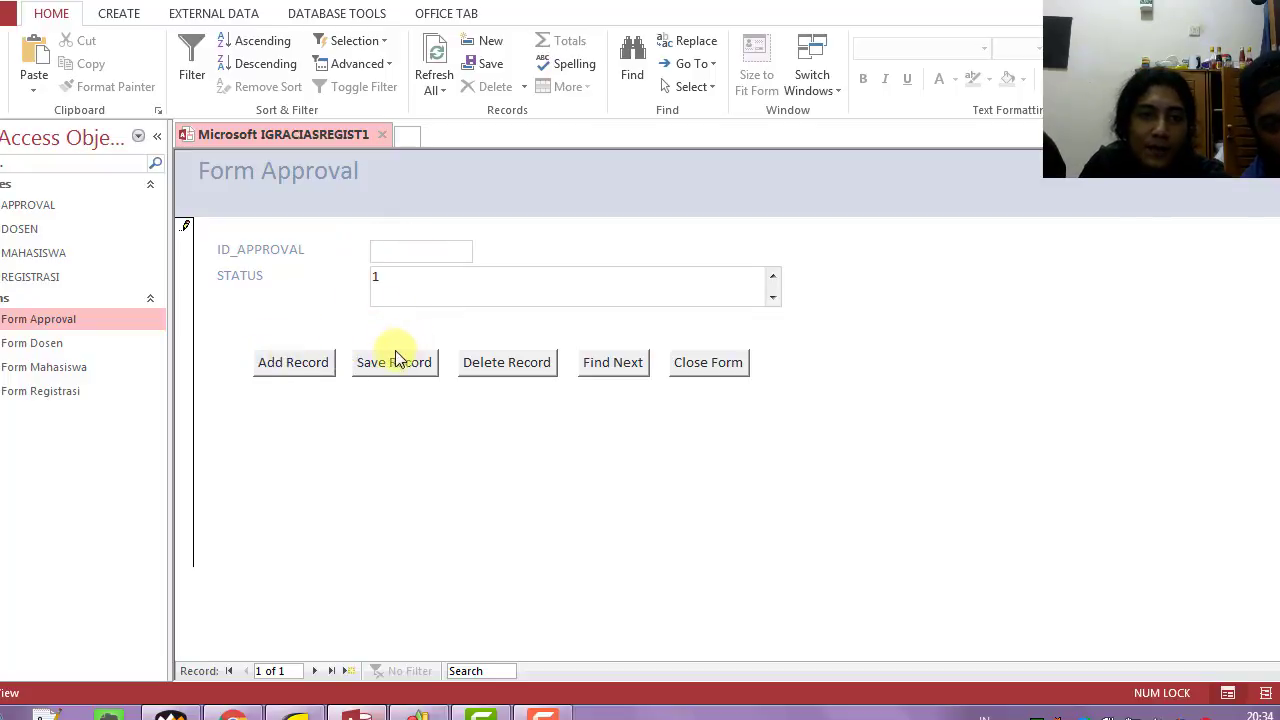
double_click(414, 272)
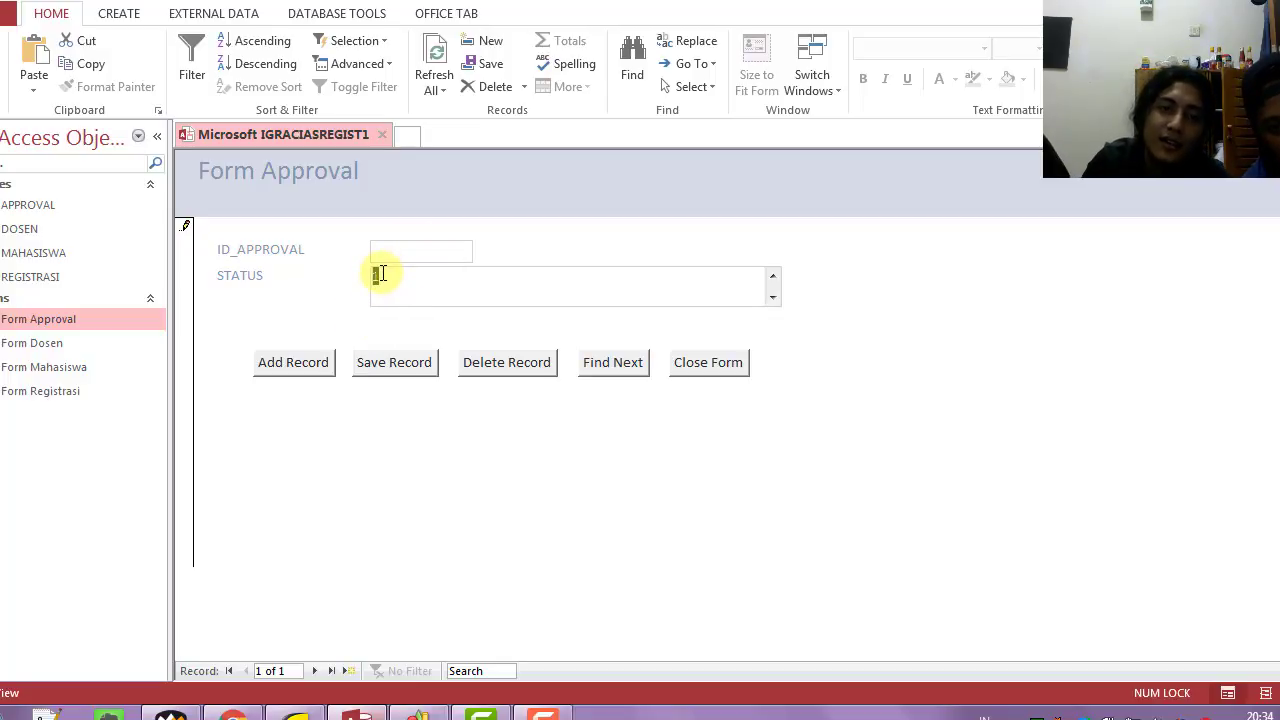
click(404, 277)
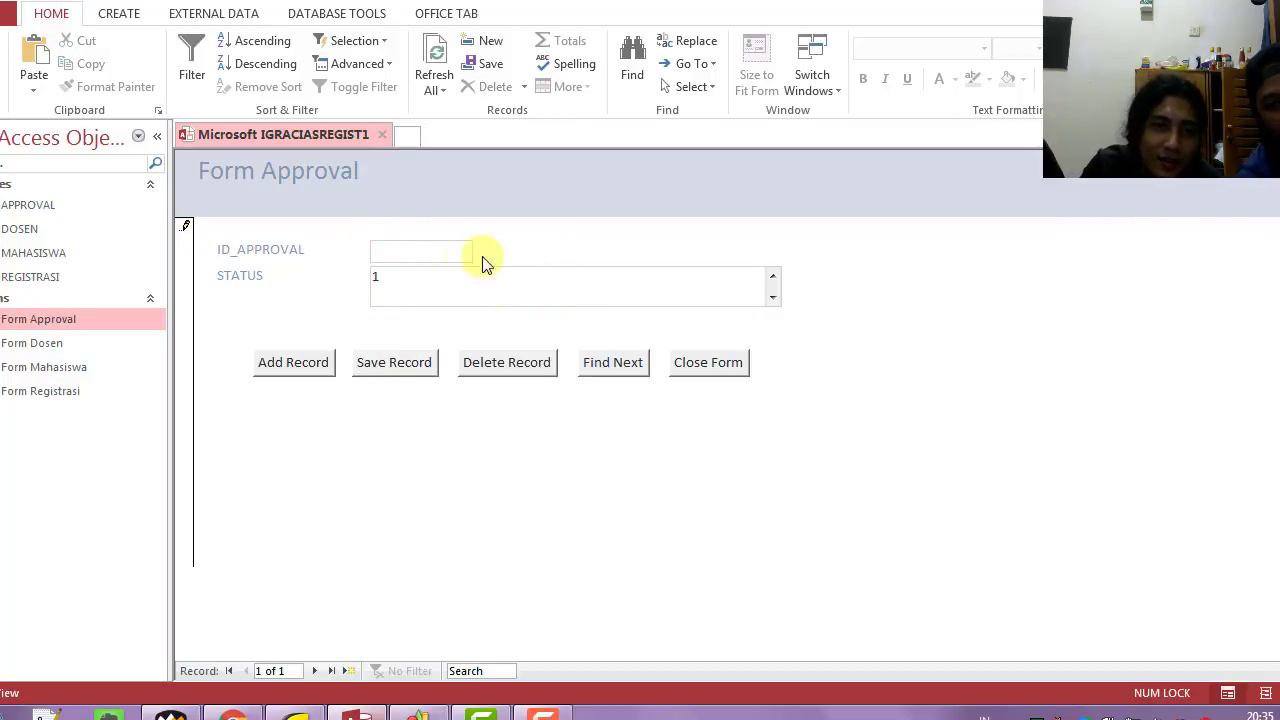
Go through the Dosen, Mahasiswa and Registrasi forms again, ending on the Registrasi form
double_click(91, 342)
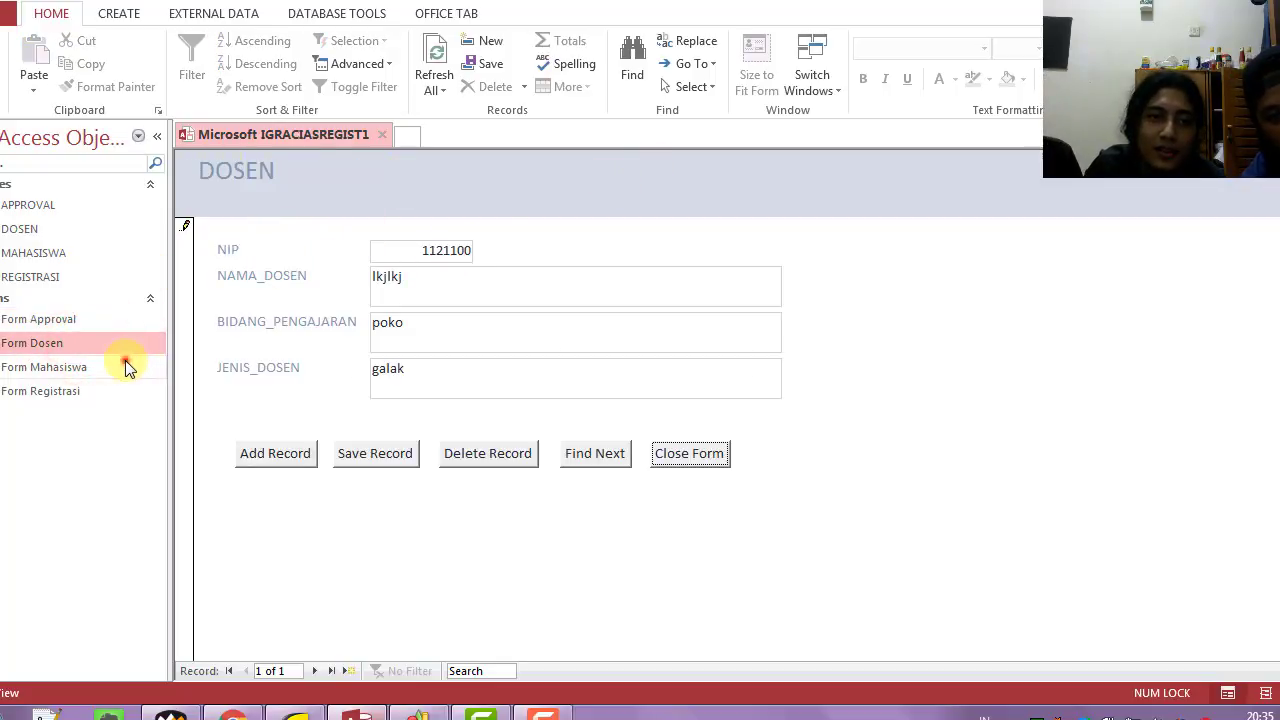
double_click(125, 364)
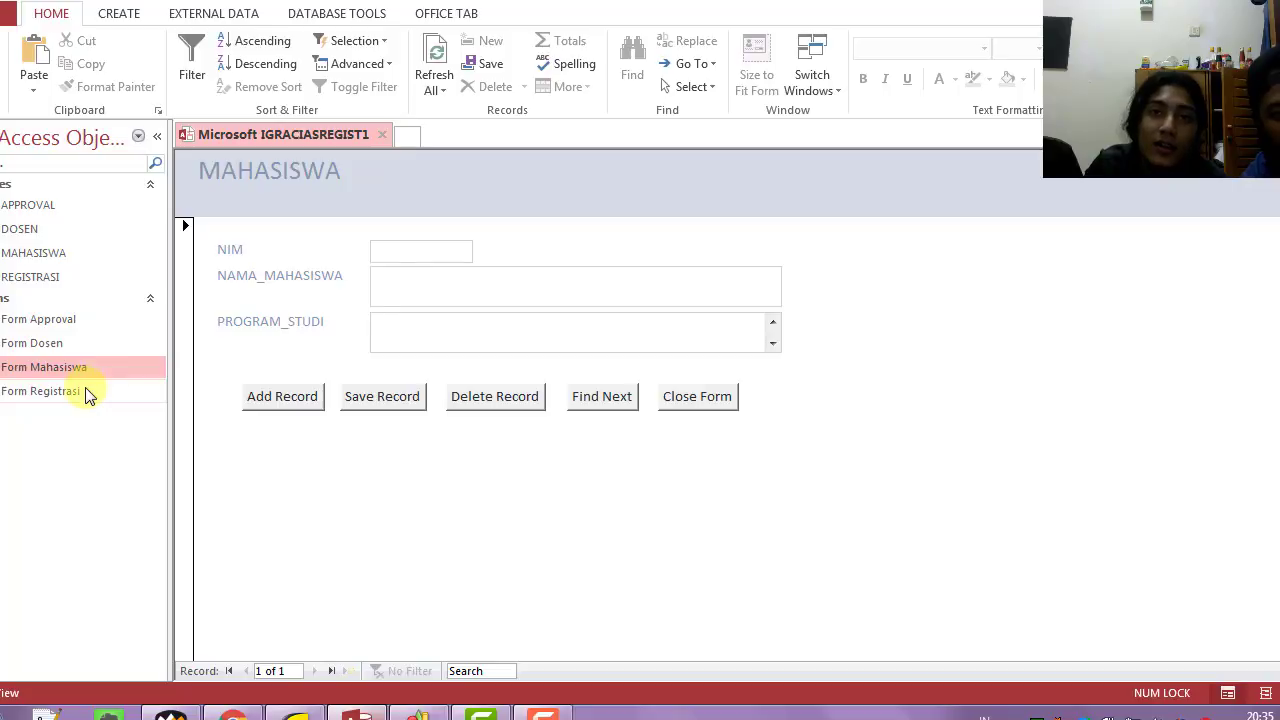
double_click(85, 389)
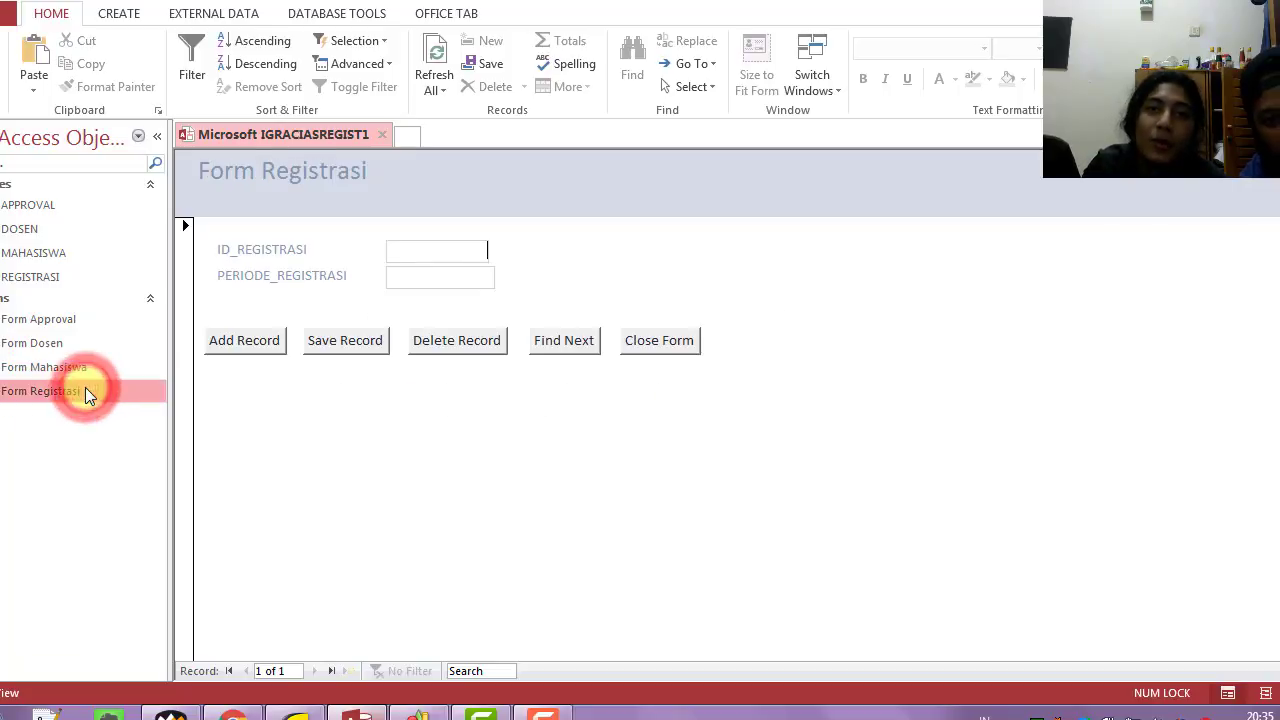